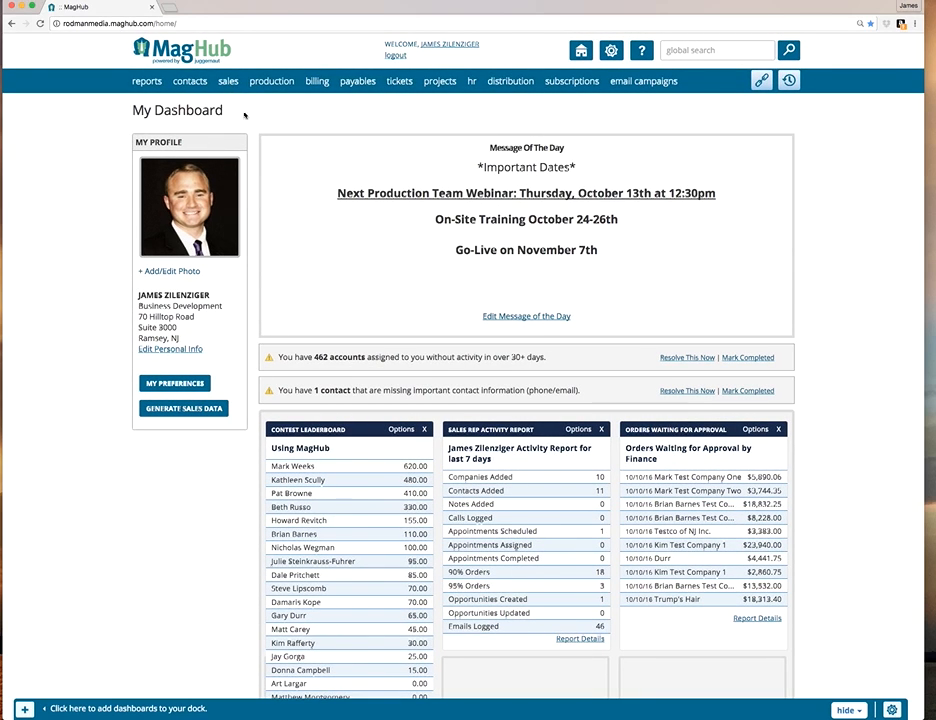
Open the form for adding a new company to the contacts.
mouse_move(228, 83)
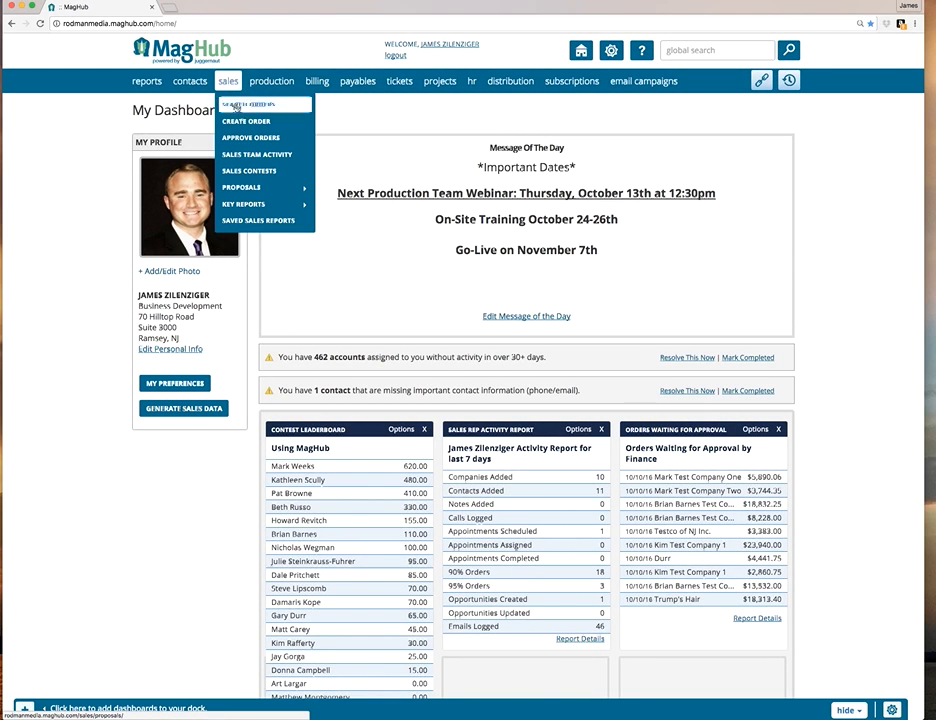
click(245, 121)
mouse_move(195, 83)
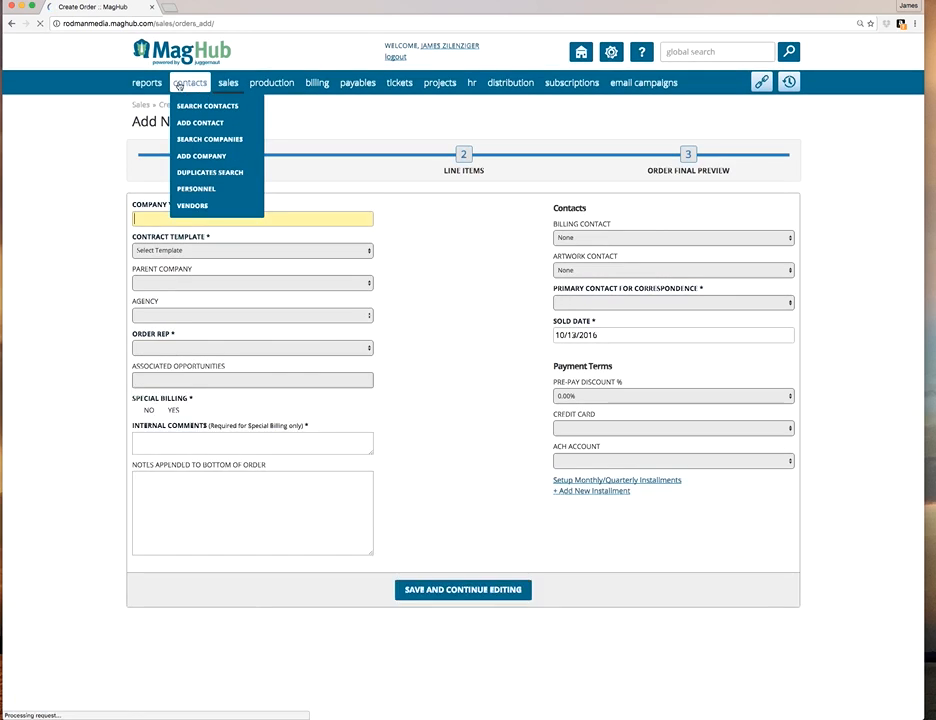
click(203, 158)
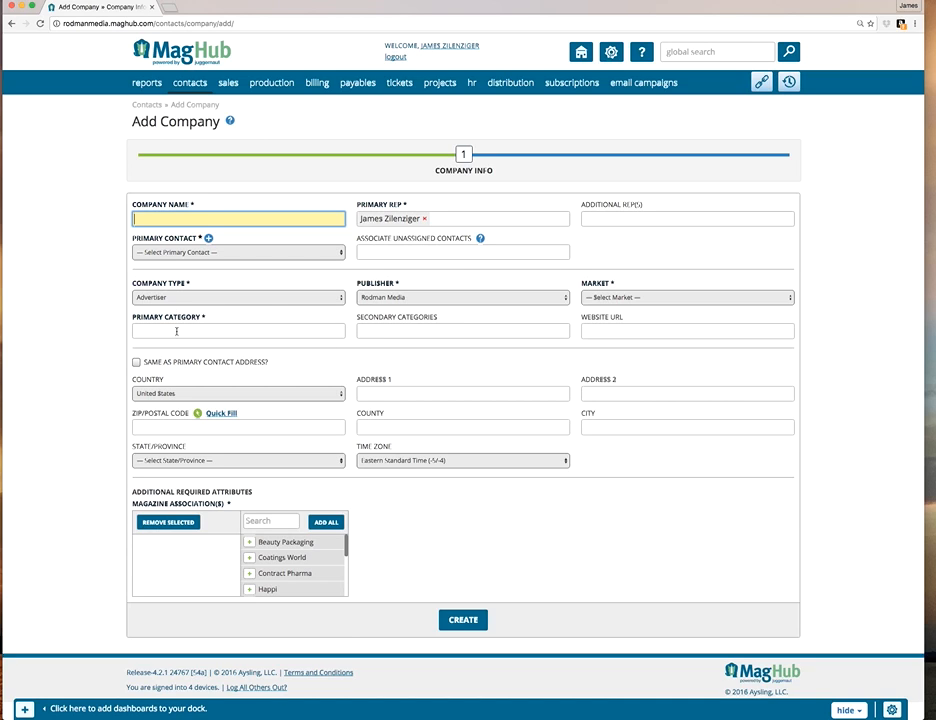
Try "Ski" and "Dogs" as search terms for the primary category, clearing each one.
click(176, 331)
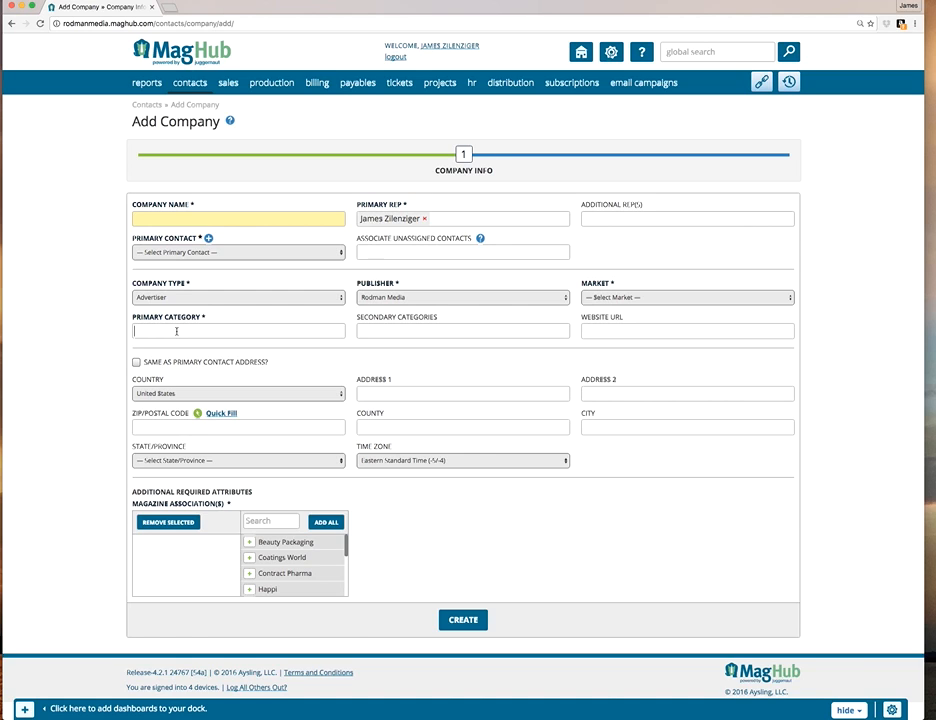
text(Ski)
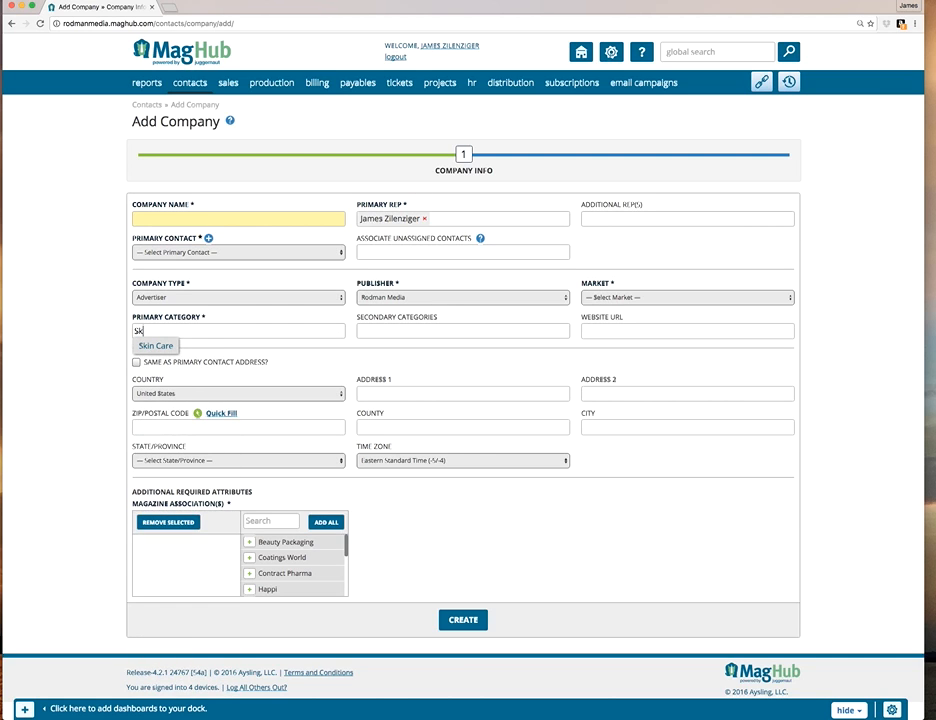
key(BackSpace)
key(BackSpace)
key(BackSpace)
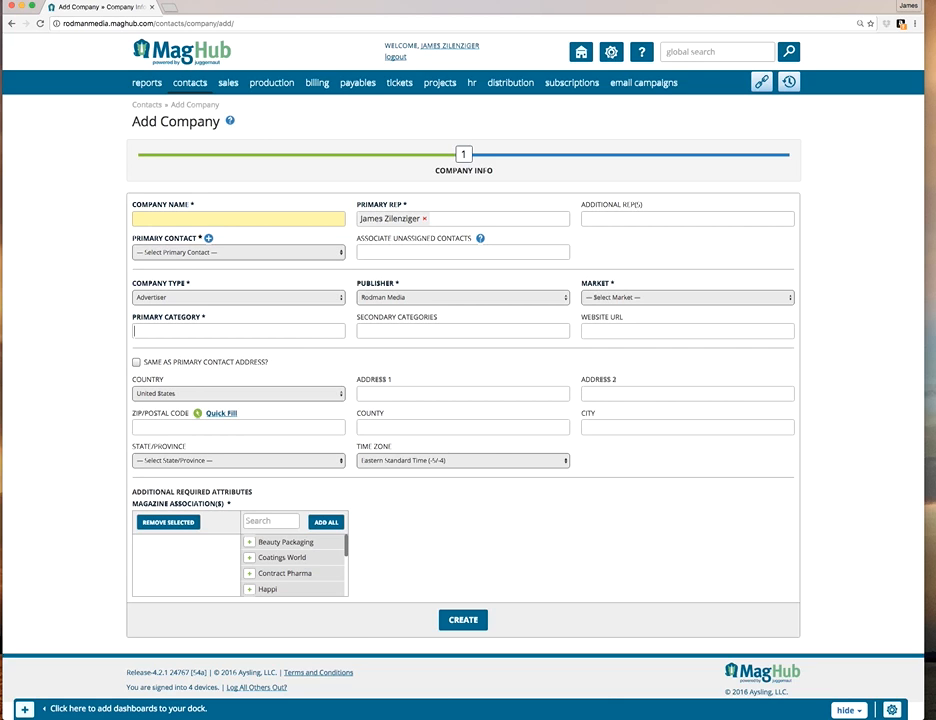
text(Dogs)
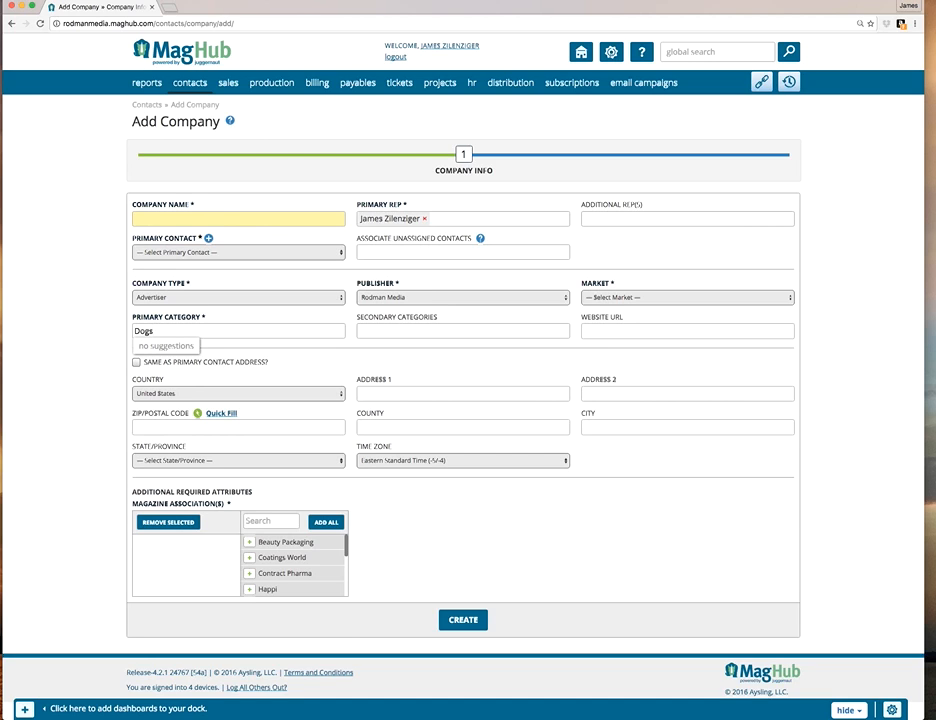
key(BackSpace)
key(BackSpace)
key(BackSpace)
key(BackSpace)
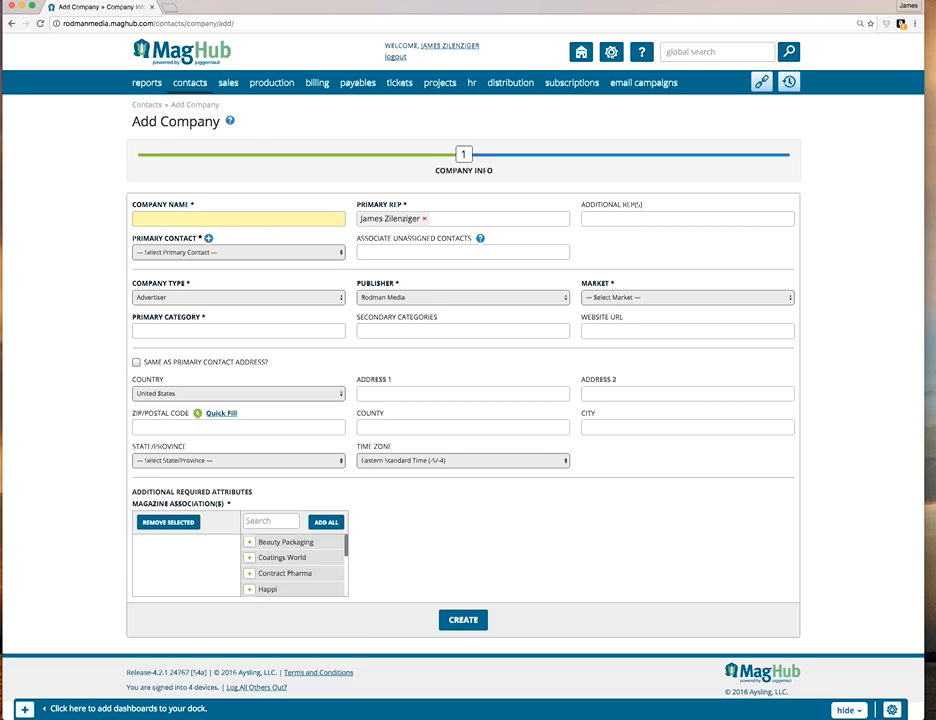
Try Other as the company's primary category and remove it again.
text(Other)
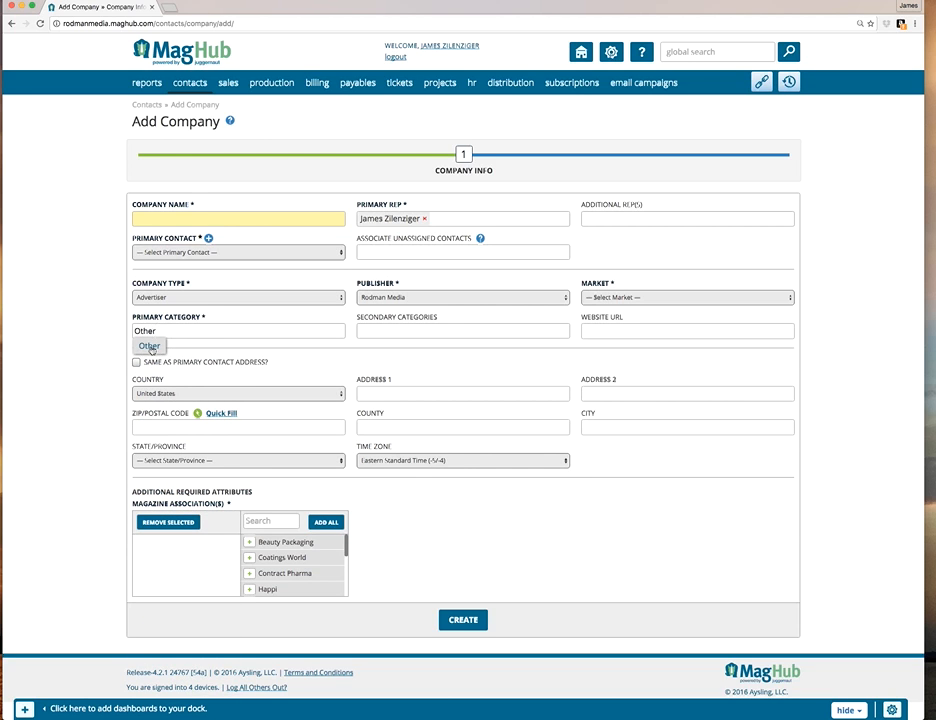
key(Return)
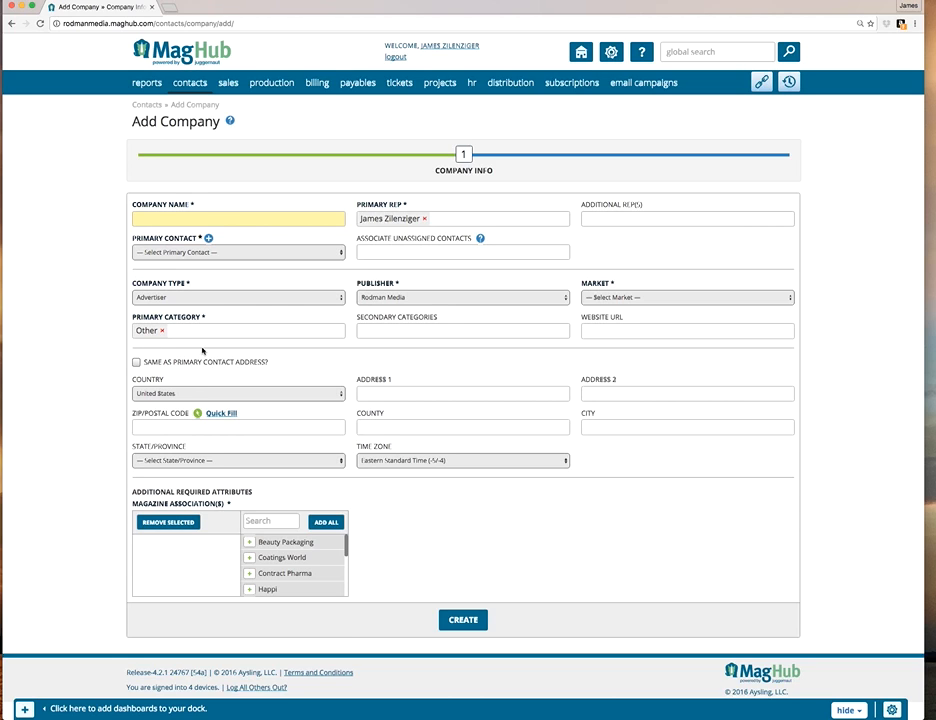
click(162, 330)
Set the company name to "Judi's Company".
click(221, 220)
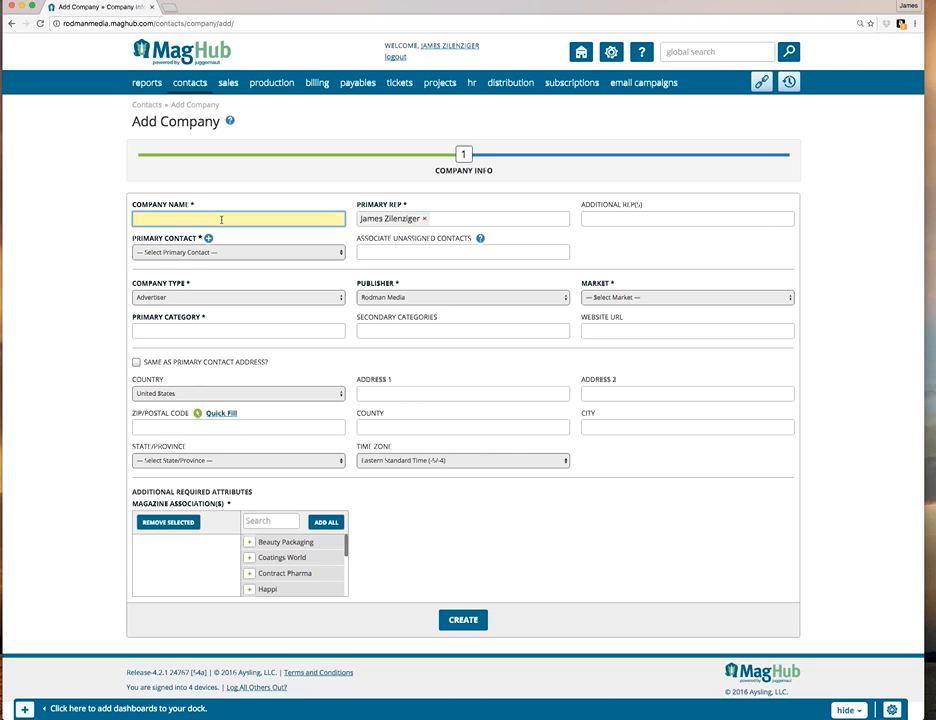
text(Judi's r)
text(ompany)
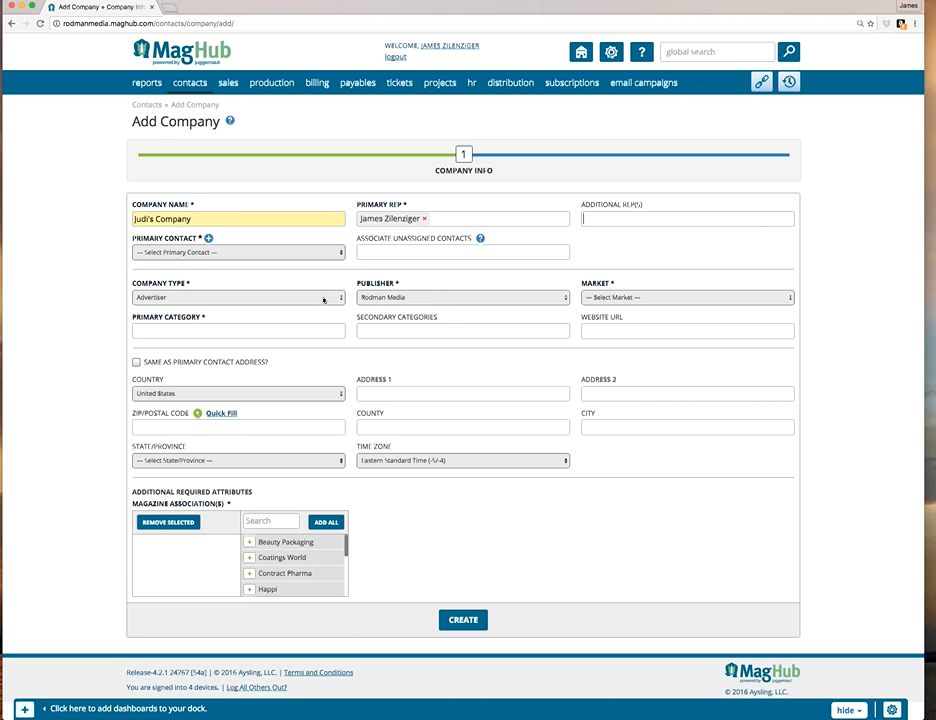
Start a new primary contact for the company and enter the contact's first and last name.
click(209, 238)
click(249, 281)
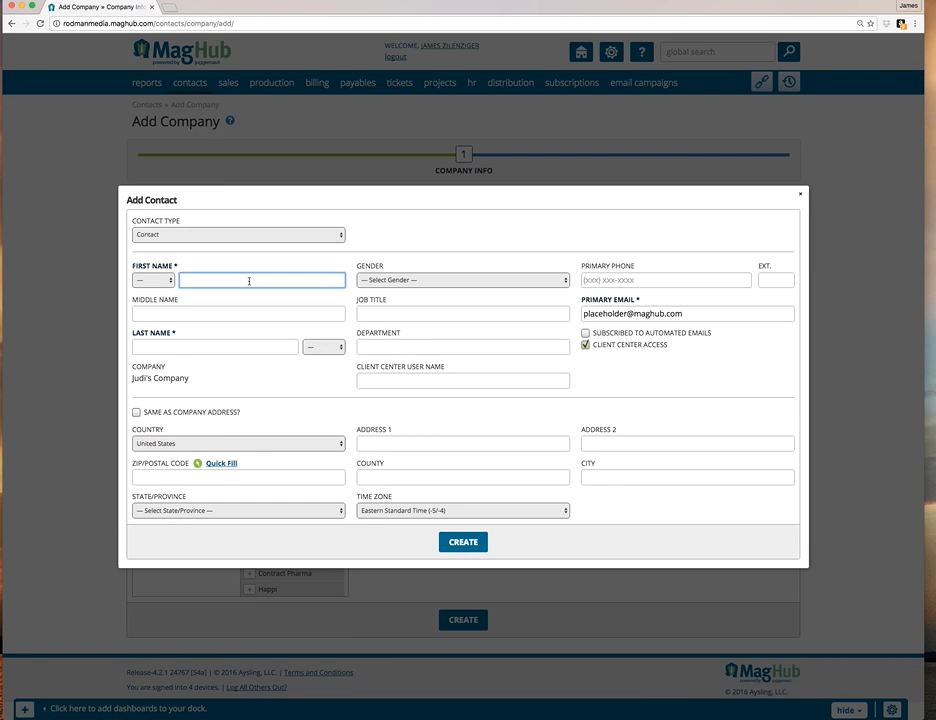
key(Tab)
key(Tab)
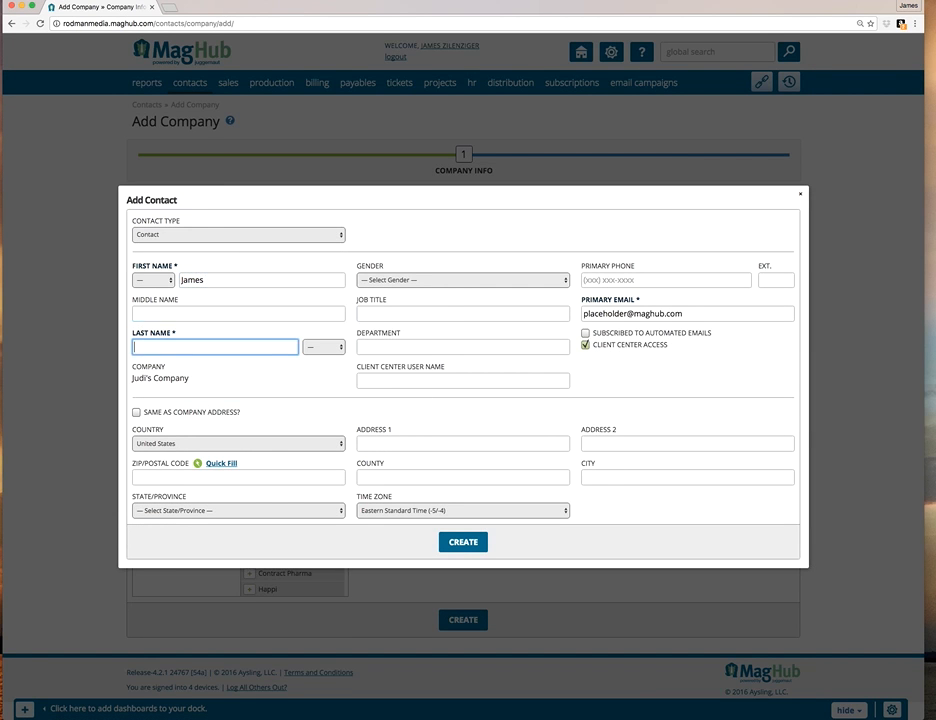
key(Tab)
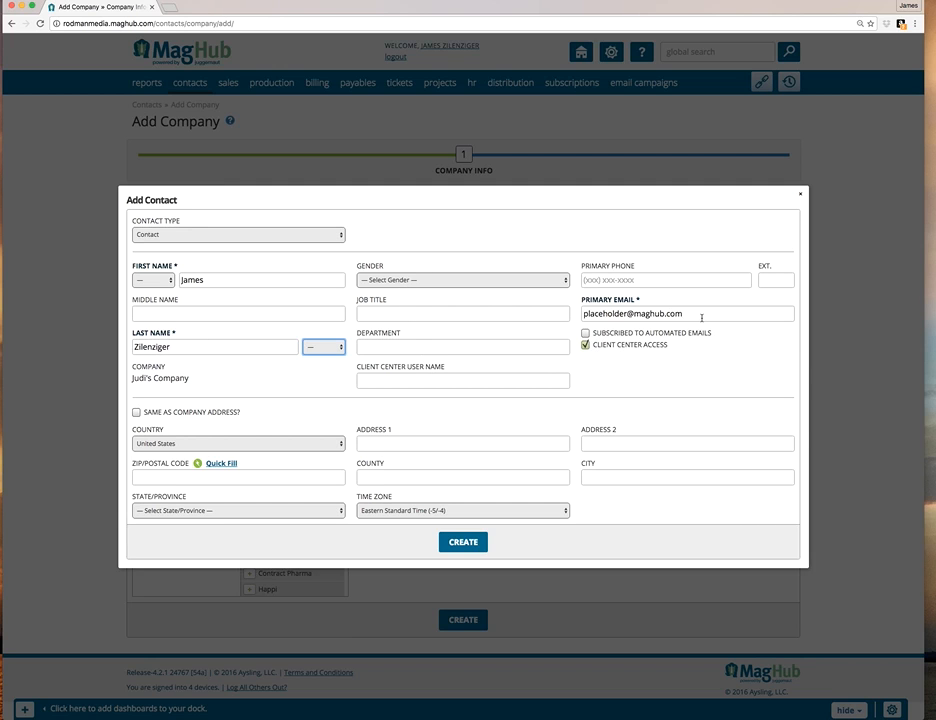
Replace the placeholder primary email with the contact's own email address and create the contact.
triple_click(668, 313)
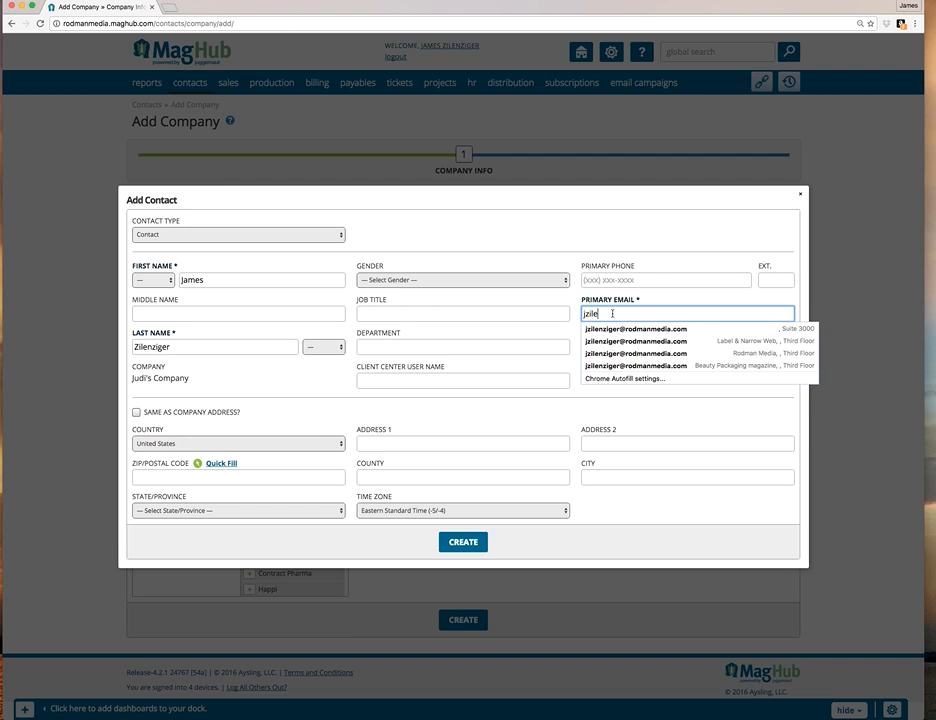
key(Down)
key(Return)
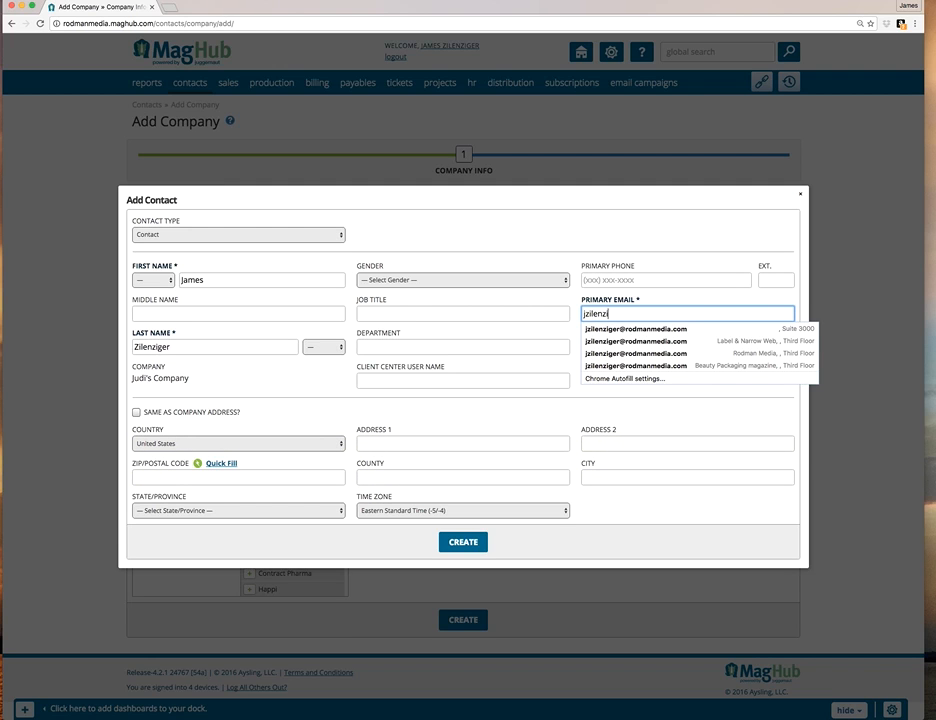
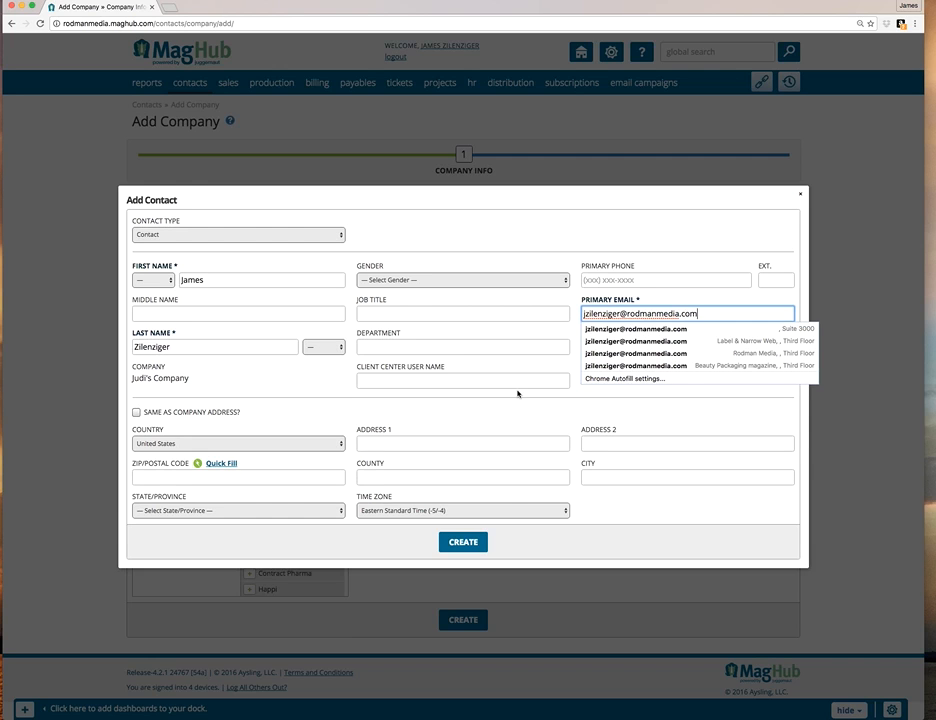
click(518, 396)
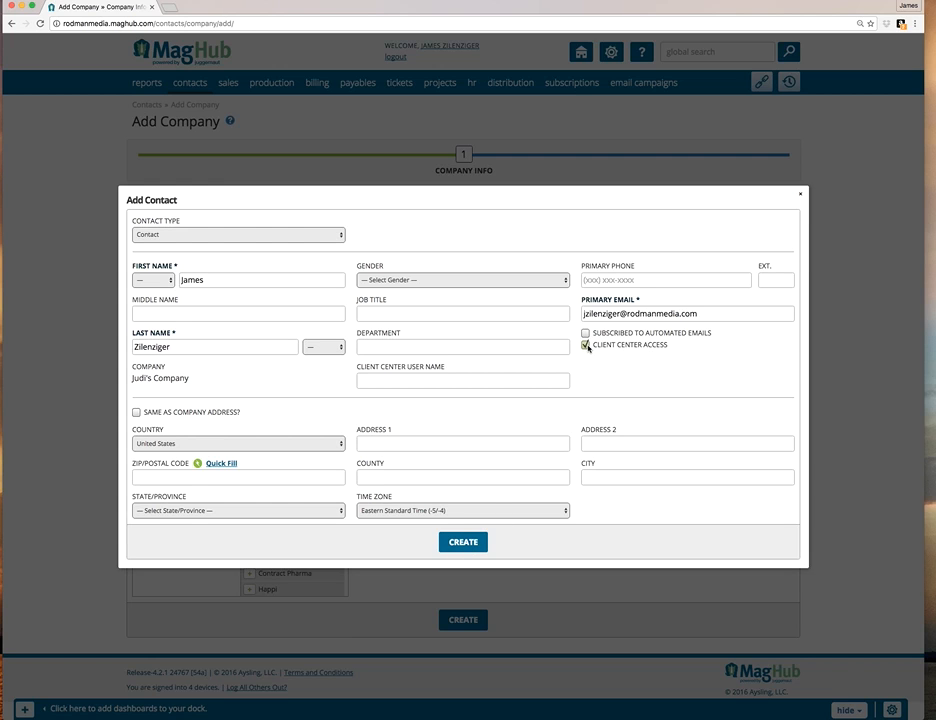
click(471, 549)
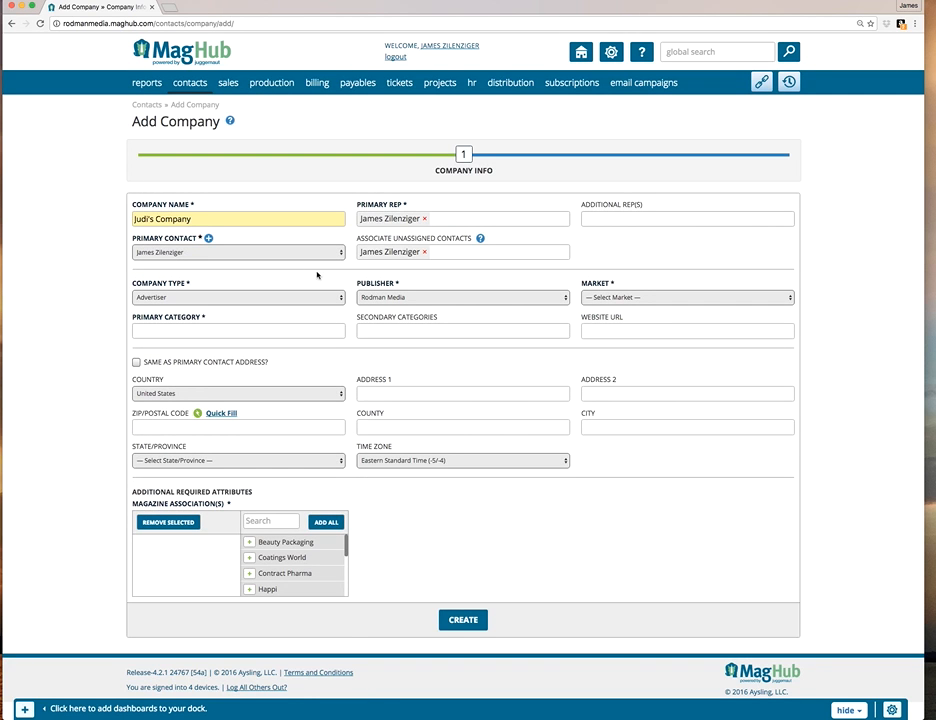
Keep Advertiser as the company type and set the market to National.
click(203, 299)
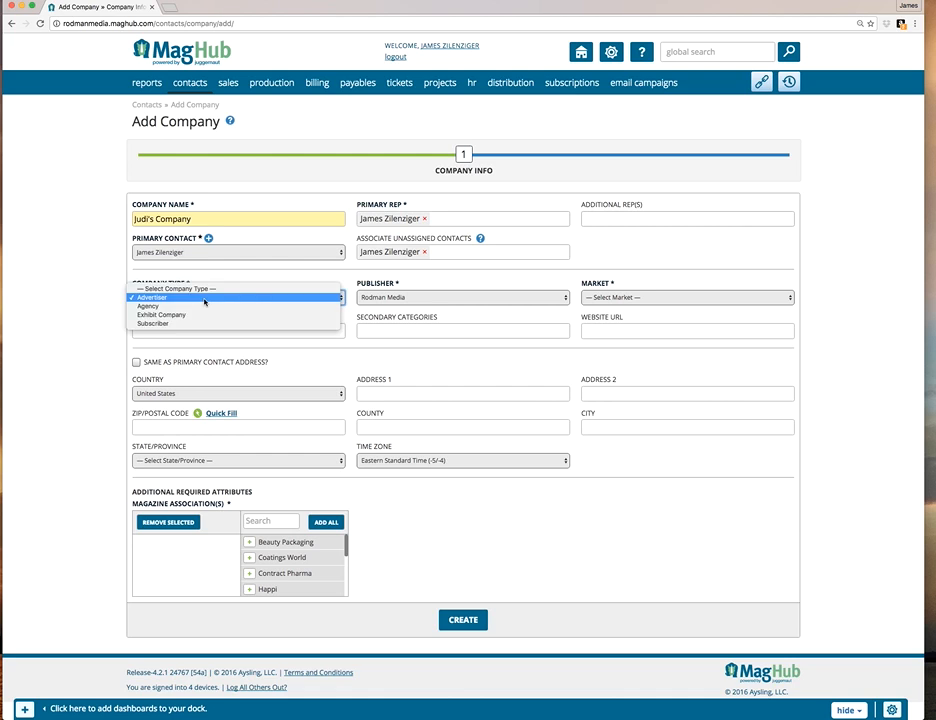
click(204, 299)
click(205, 299)
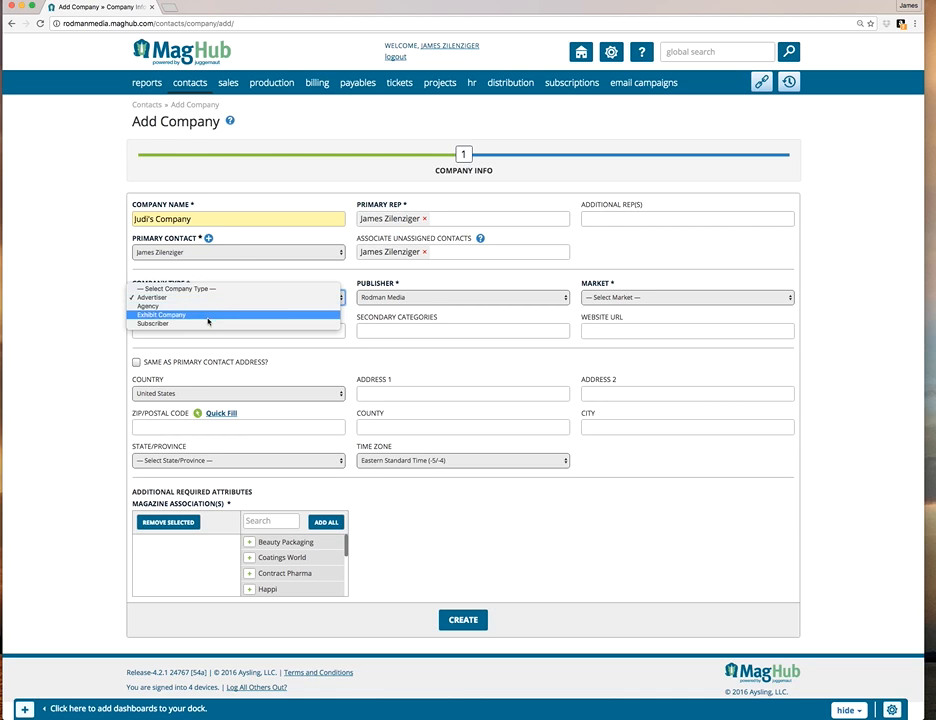
click(234, 297)
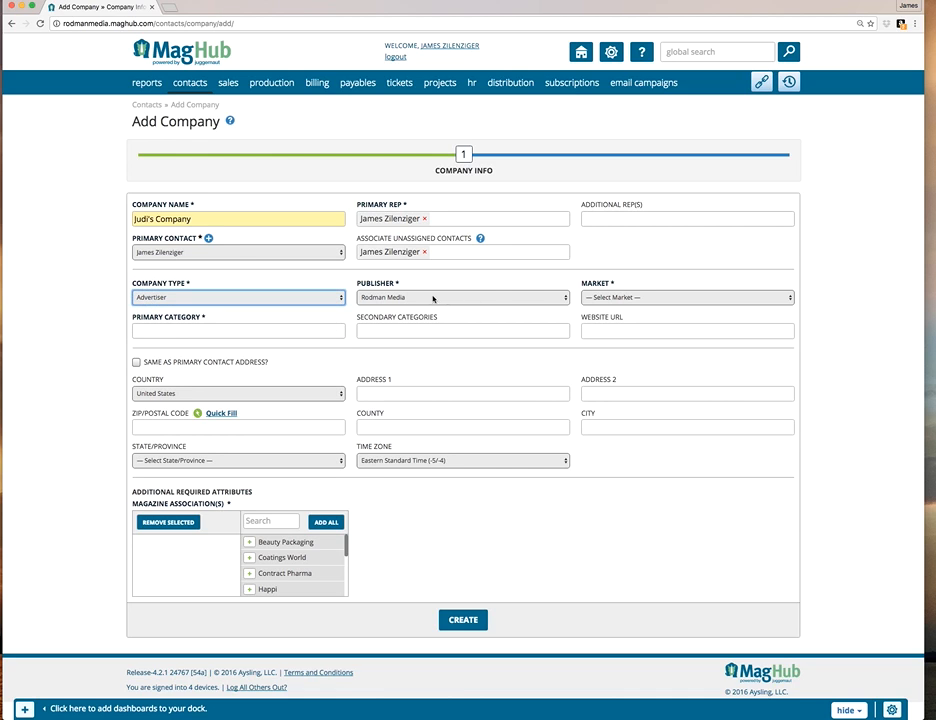
click(599, 299)
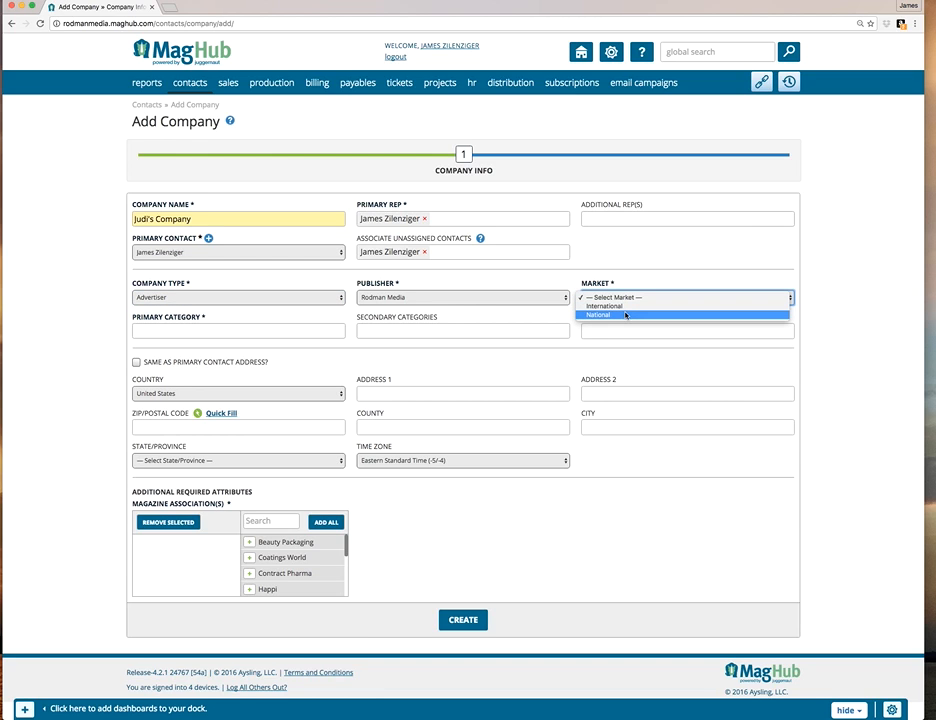
click(626, 316)
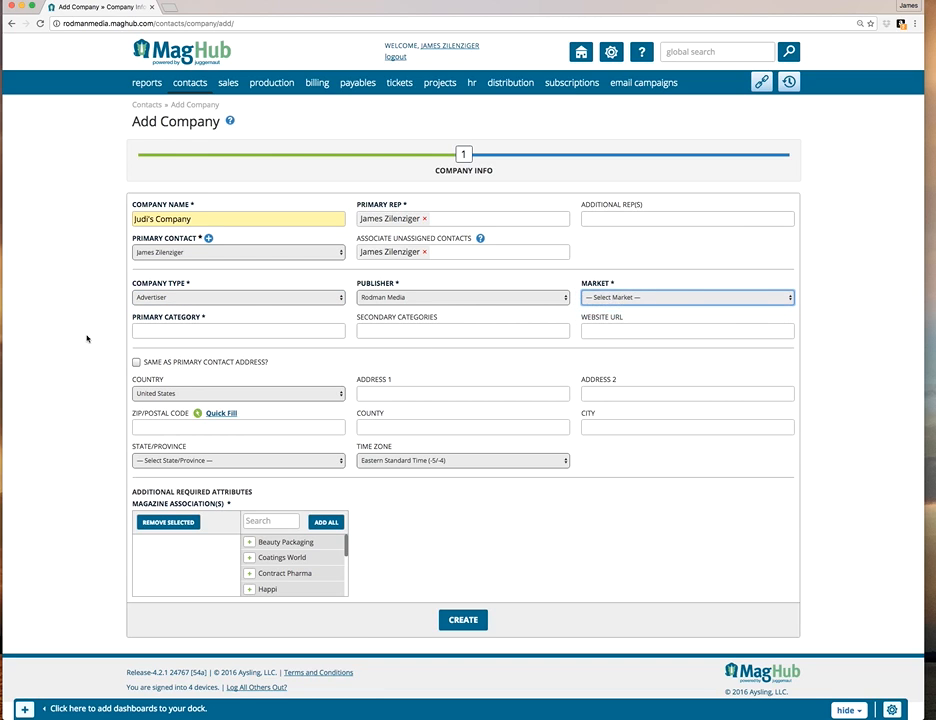
Set the company's primary category to Personal Care.
click(221, 329)
text(Personal)
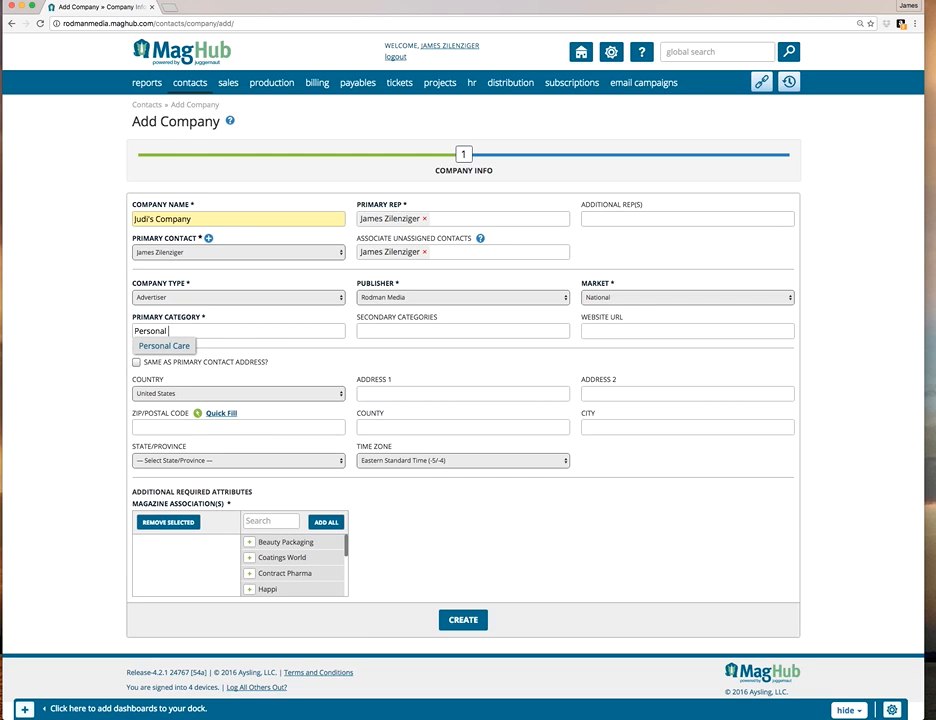
click(164, 346)
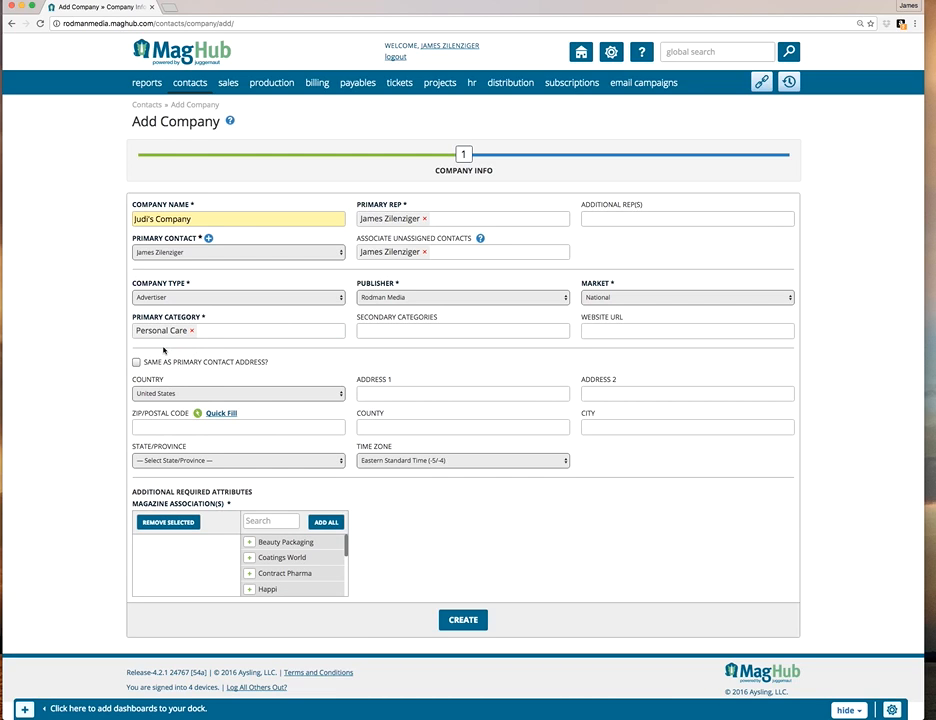
Add Baby Diapers and Skin Care as the company's secondary categories.
click(438, 329)
text(Baby)
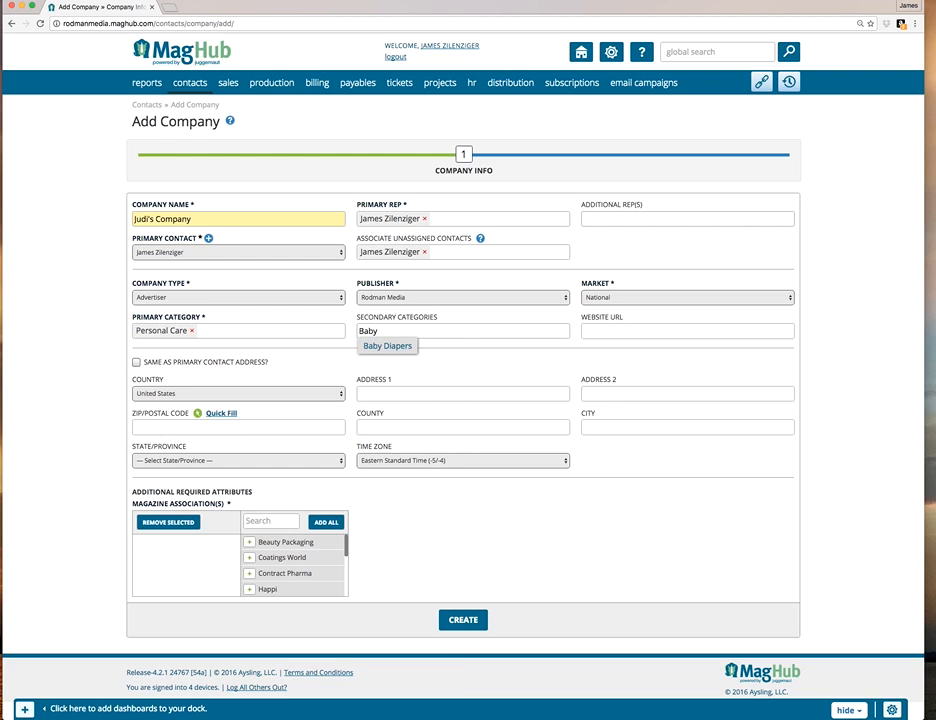
click(397, 345)
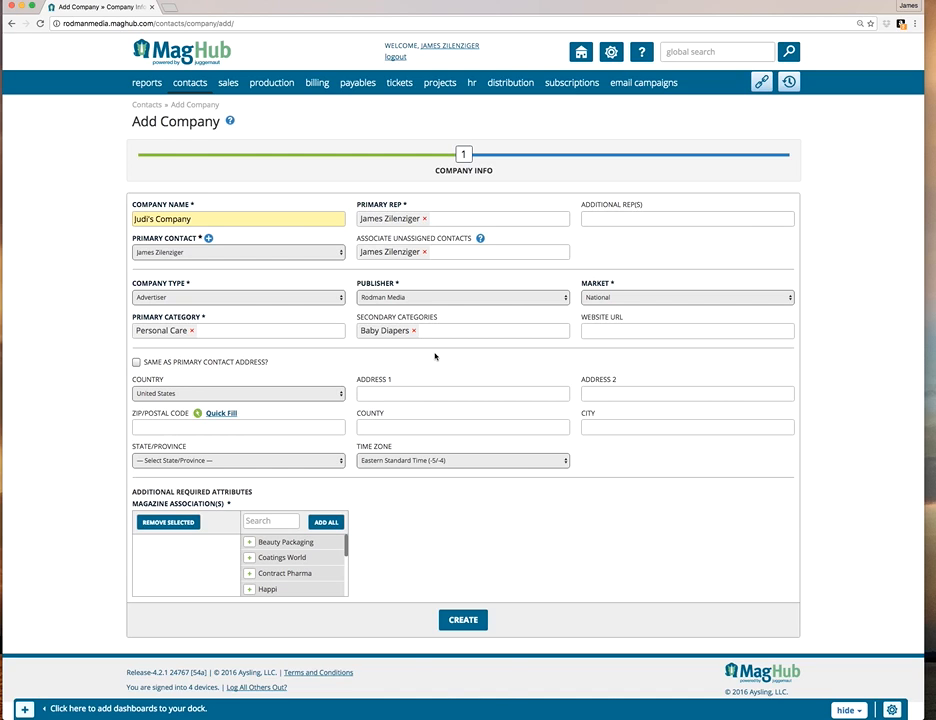
text(skin)
click(447, 345)
click(397, 325)
Associate the company with the Happi magazine and create the company record.
scroll(265, 568, down, 3)
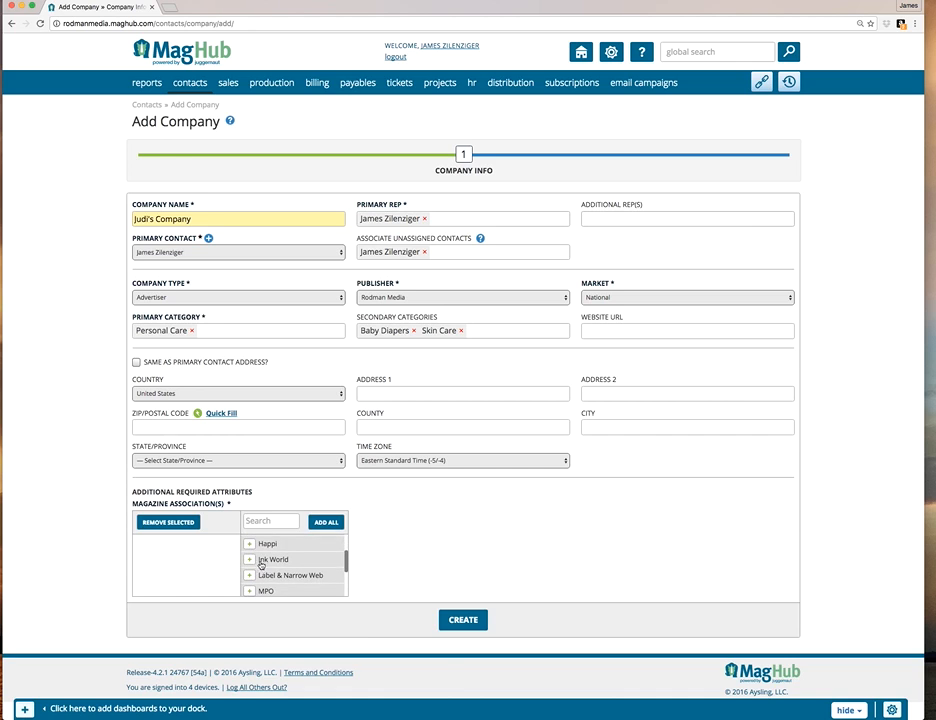
click(250, 544)
click(466, 626)
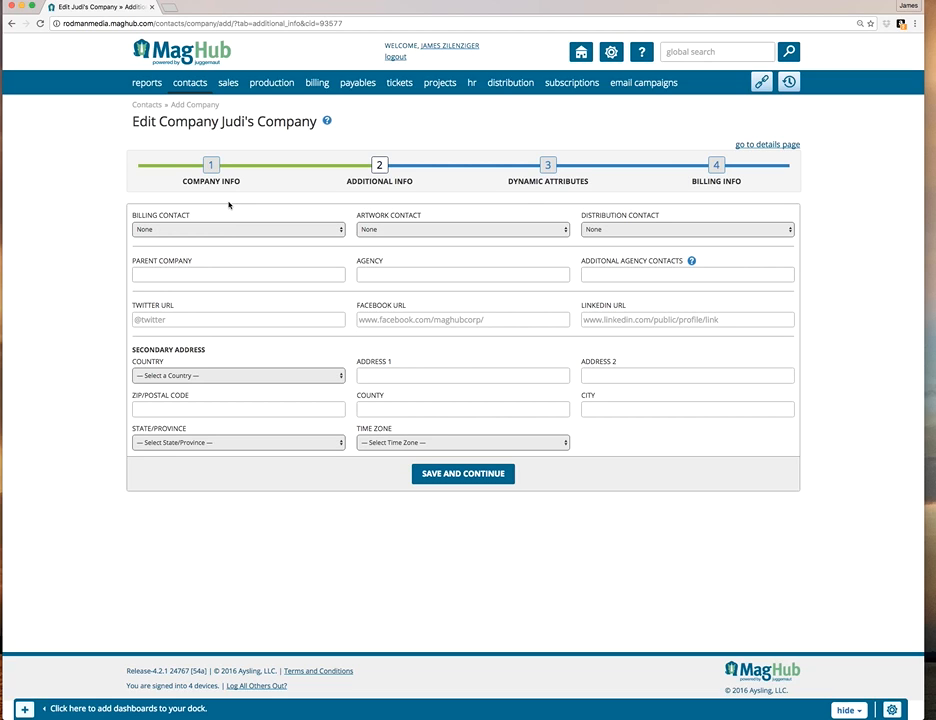
Check the billing and artwork contact options, leave both as None, and save the additional info to continue.
click(248, 232)
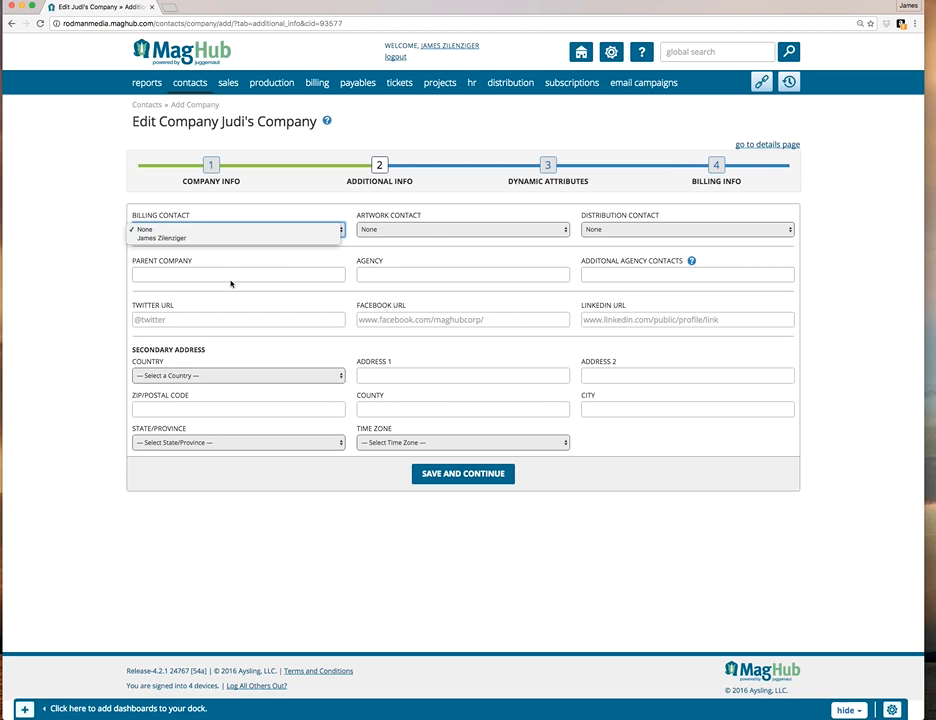
click(253, 266)
click(431, 233)
click(421, 219)
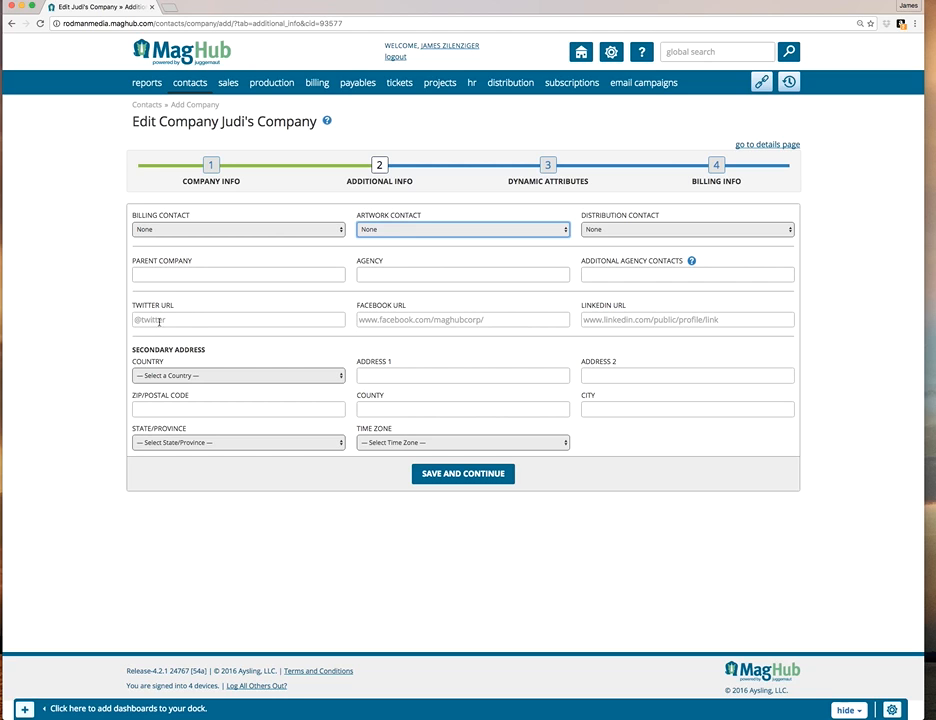
click(460, 476)
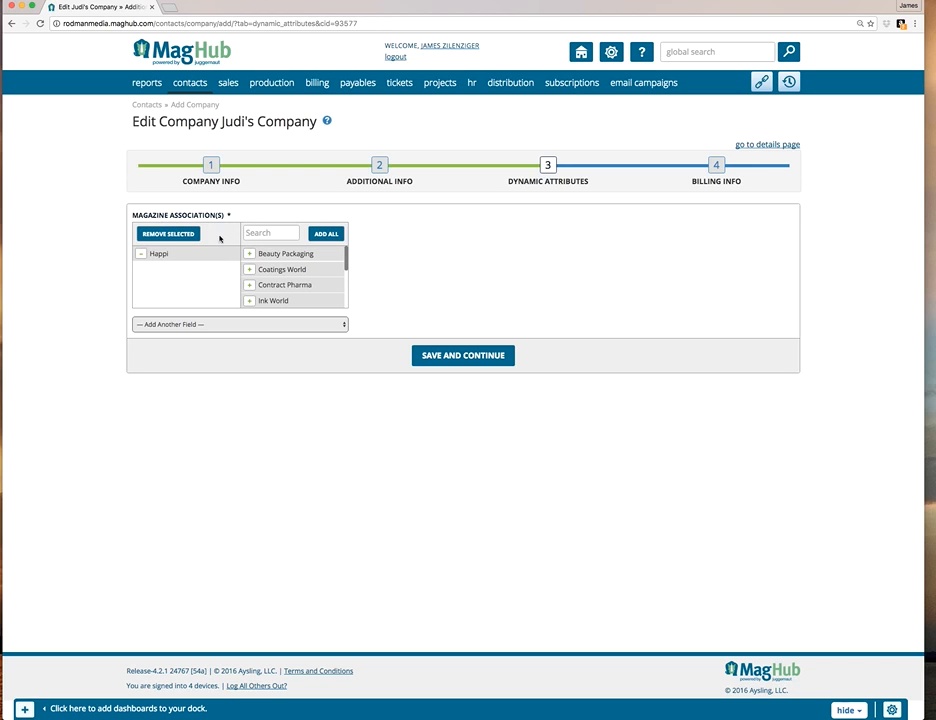
Try an Other Attributes field with placeholder text among the company's dynamic attributes, and remove the field.
click(211, 326)
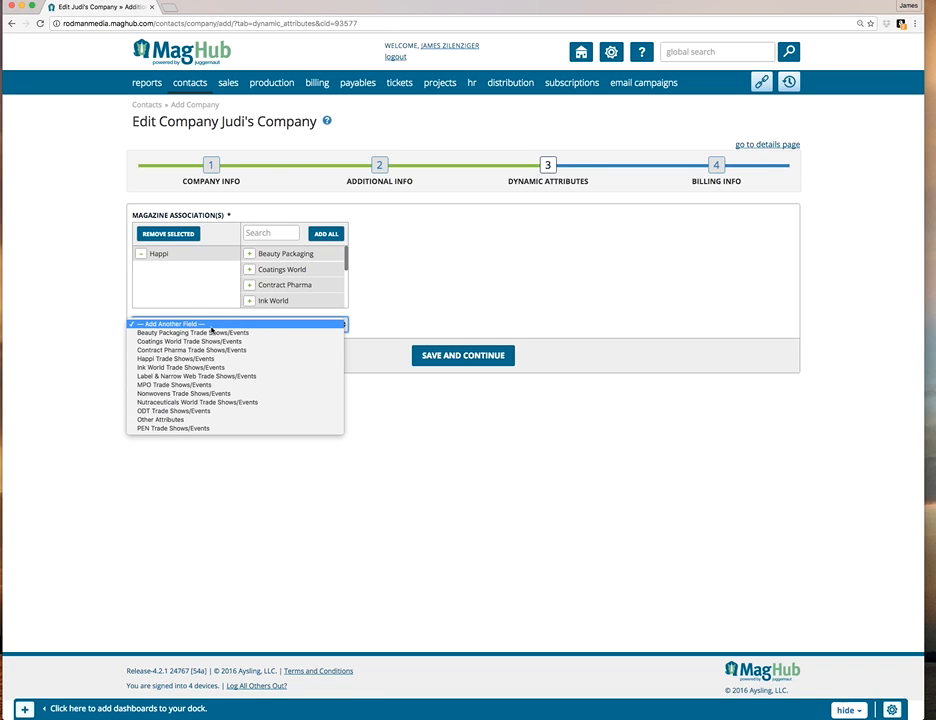
click(388, 254)
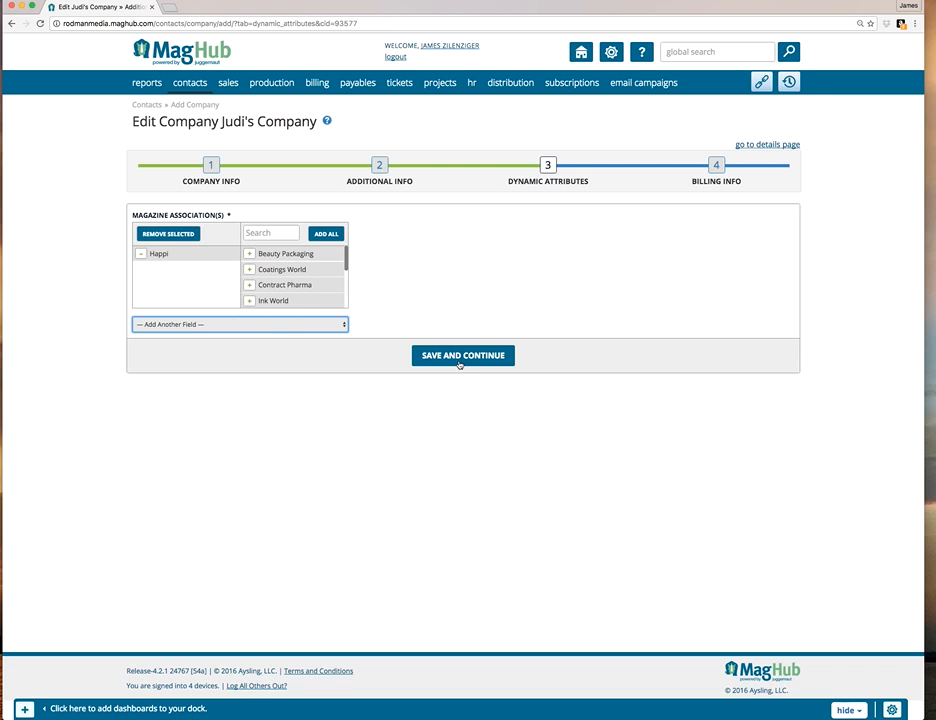
click(241, 326)
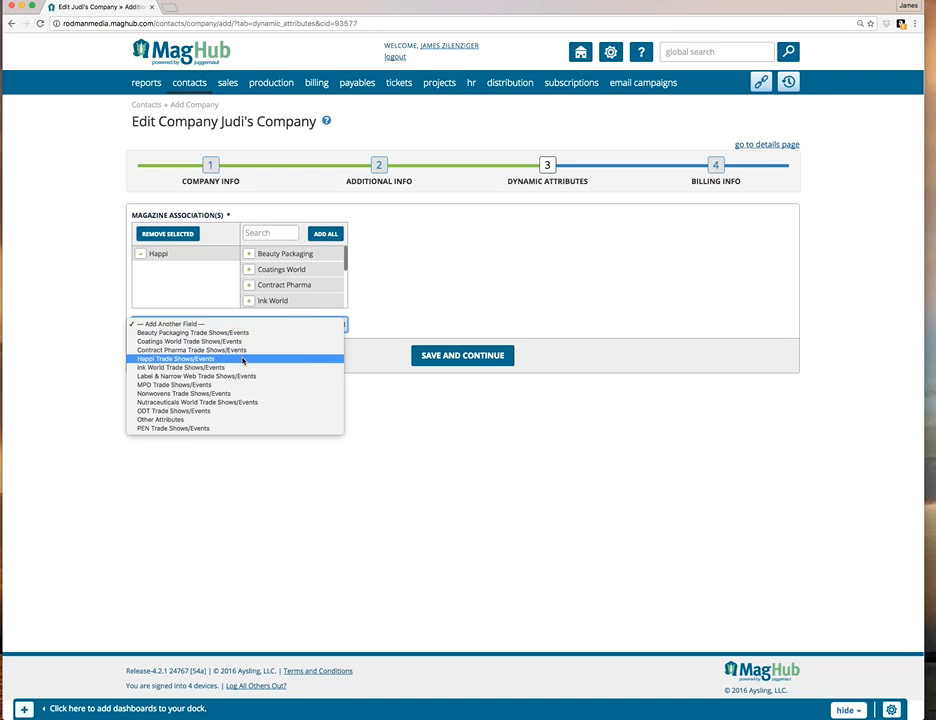
click(227, 420)
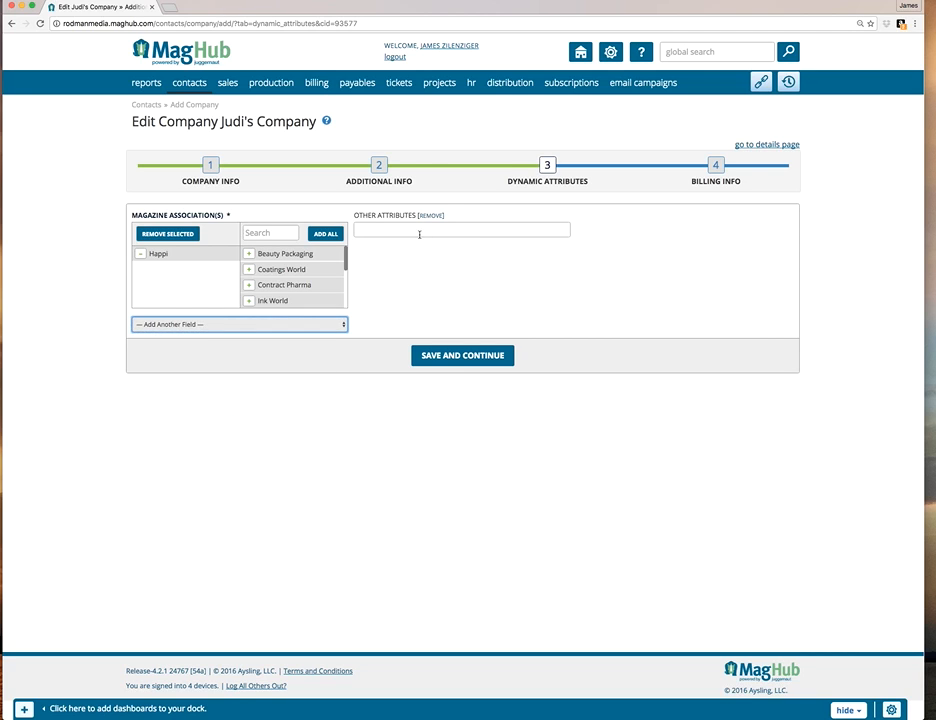
click(419, 231)
text(kjshdflkajsdhf)
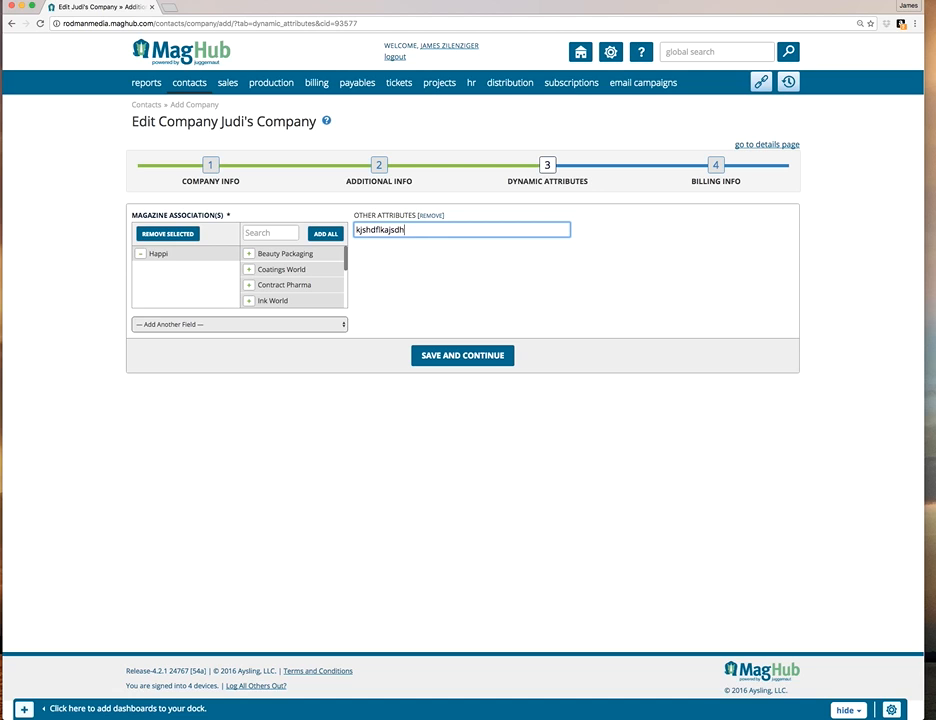
key(BackSpace)
key(BackSpace)
key(BackSpace)
key(BackSpace)
key(BackSpace)
key(BackSpace)
key(BackSpace)
key(BackSpace)
key(BackSpace)
key(BackSpace)
key(BackSpace)
key(BackSpace)
click(438, 216)
Add a Happi Trade Shows/Events field to the dynamic attributes and select Cosmoprof North America in it.
click(299, 324)
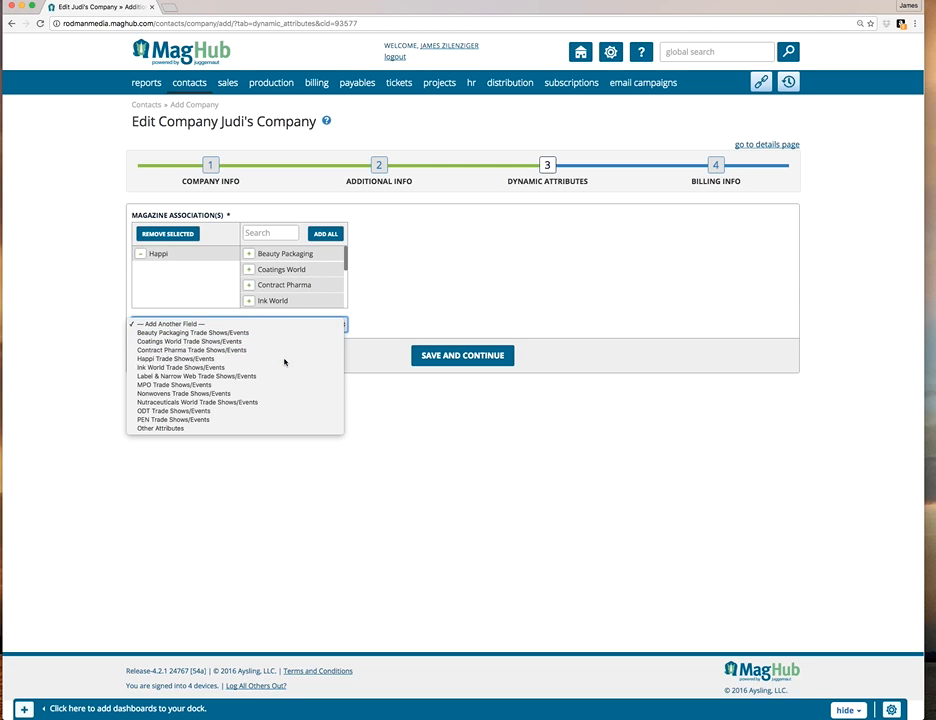
click(286, 359)
scroll(476, 316, down, 3)
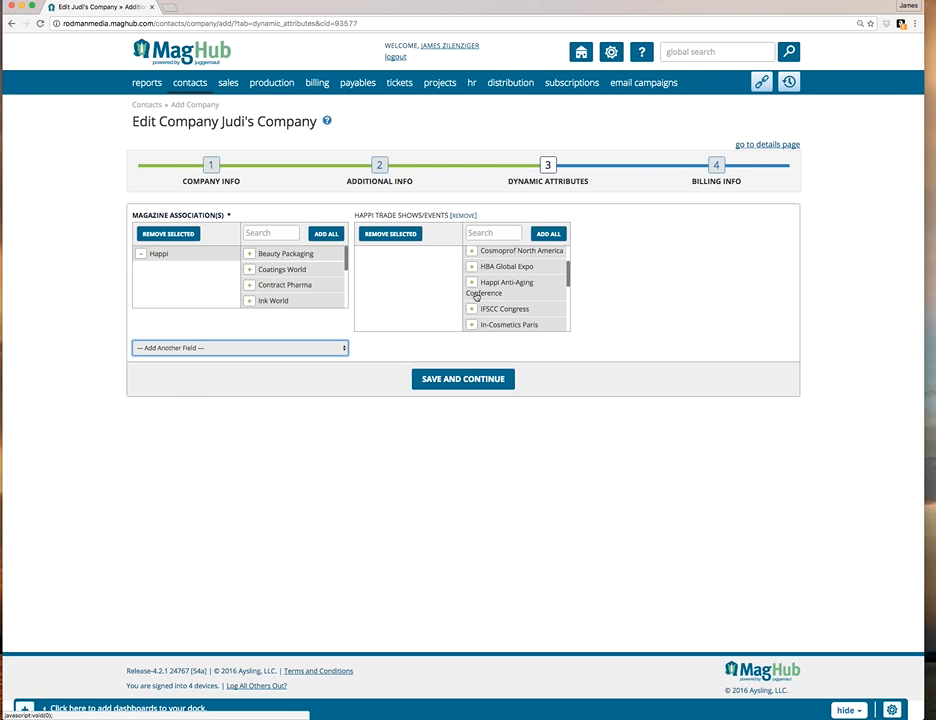
scroll(476, 296, down, 2)
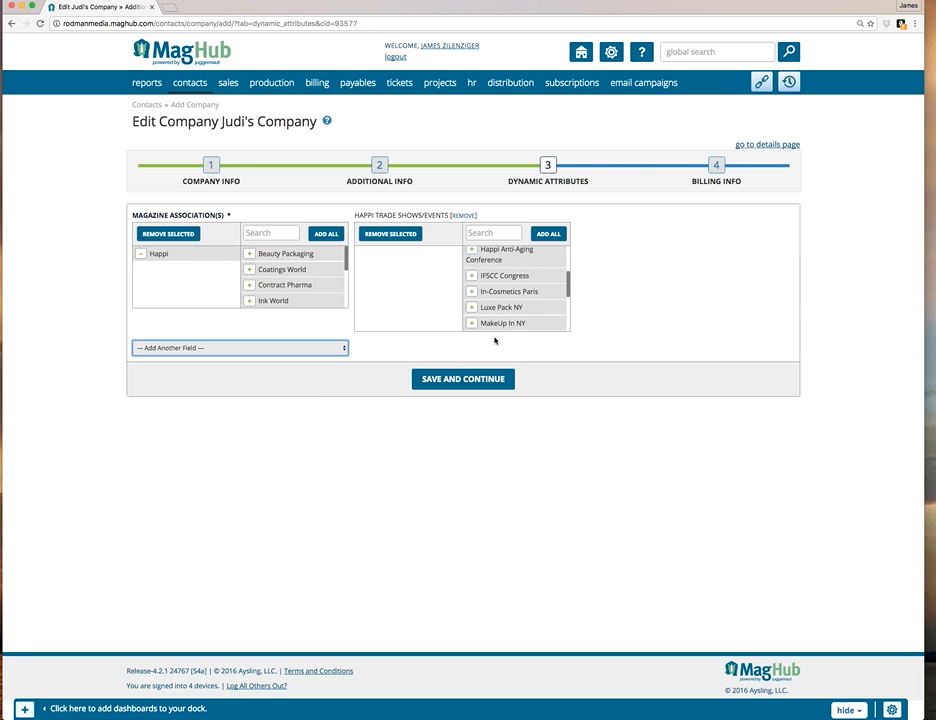
scroll(488, 294, down, 3)
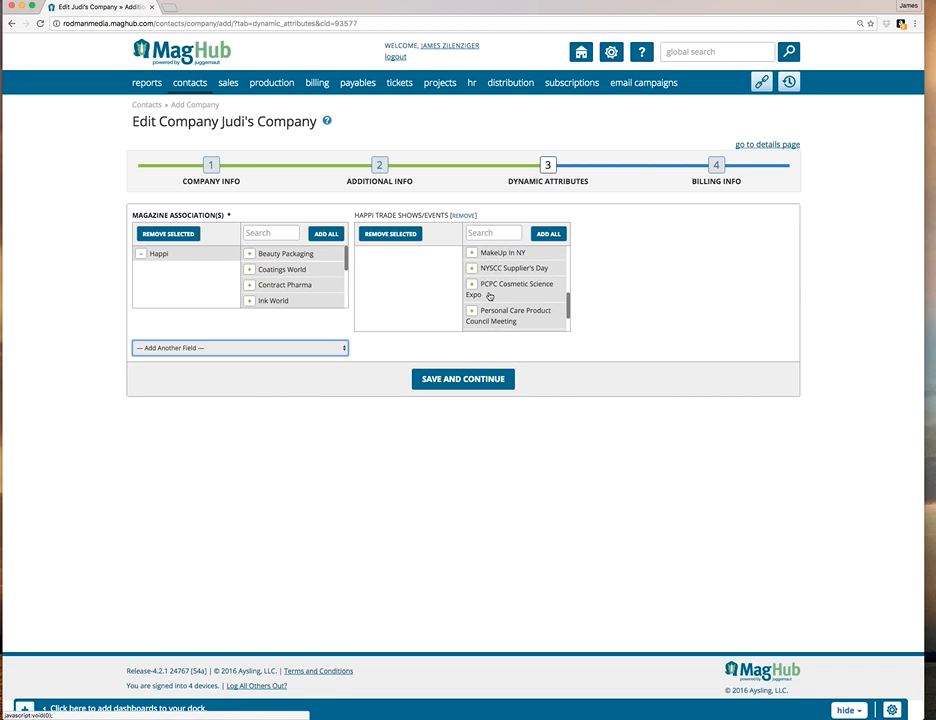
scroll(488, 296, down, 2)
scroll(488, 296, up, 10)
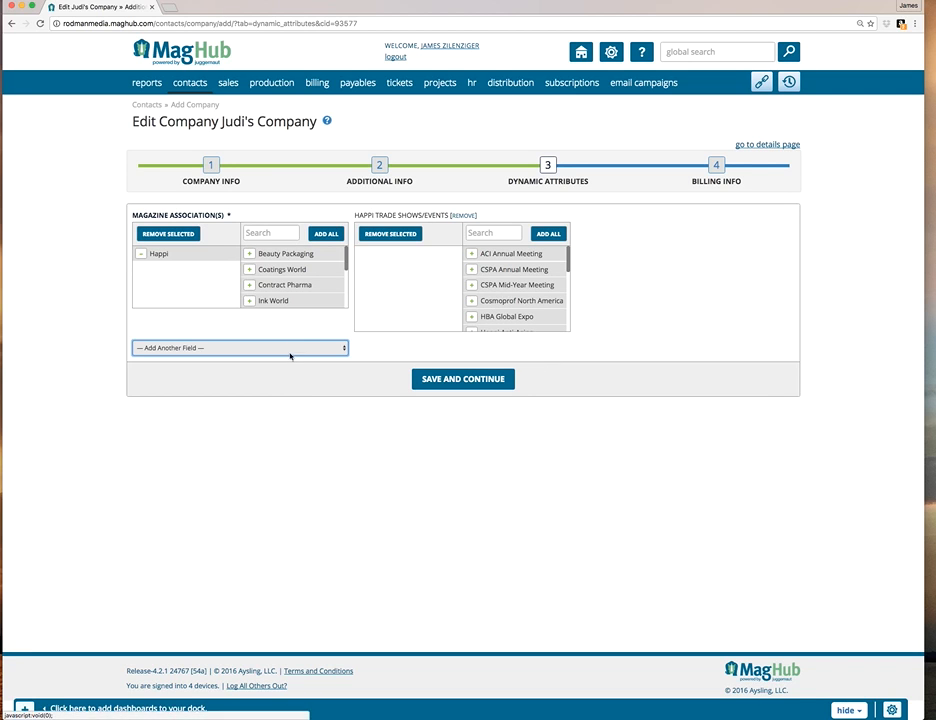
click(471, 301)
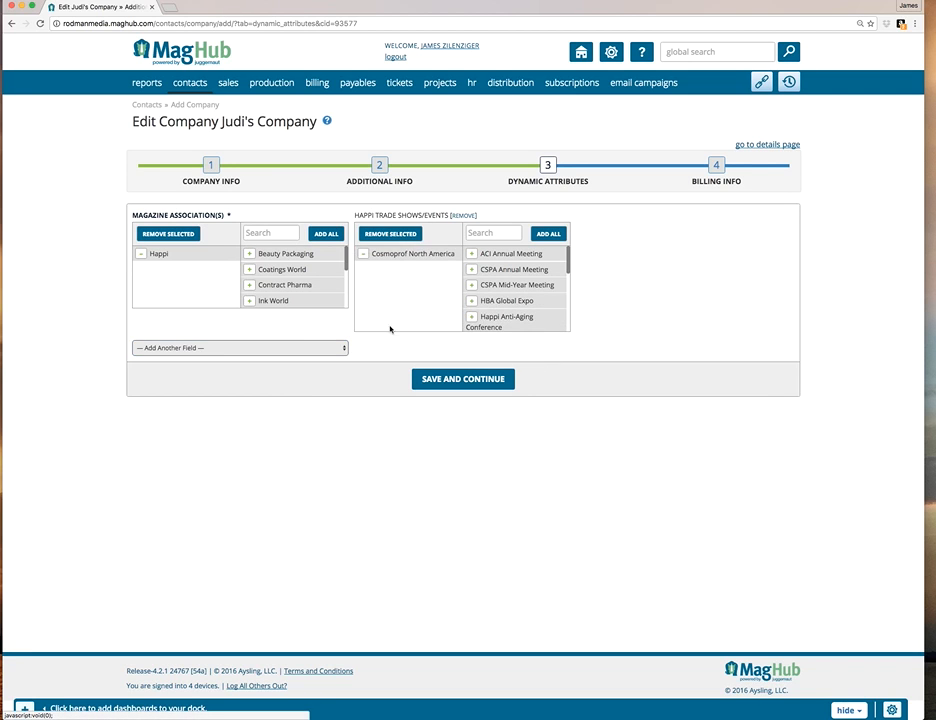
Add a Beauty Packaging Trade Shows/Events field to the dynamic attributes and select Luxe Pack NY in it.
click(324, 348)
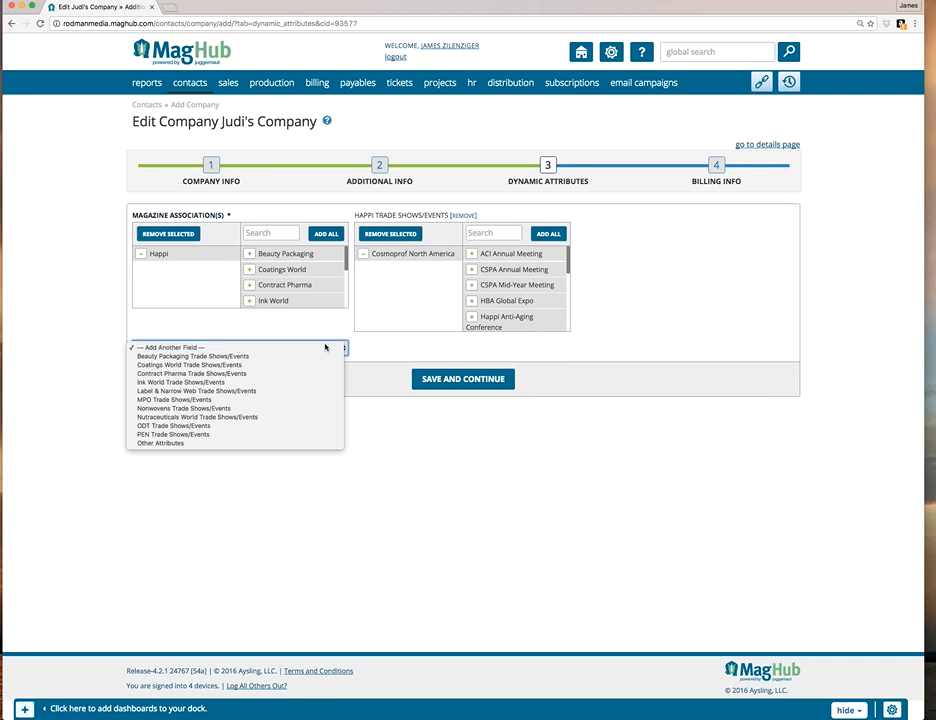
click(299, 356)
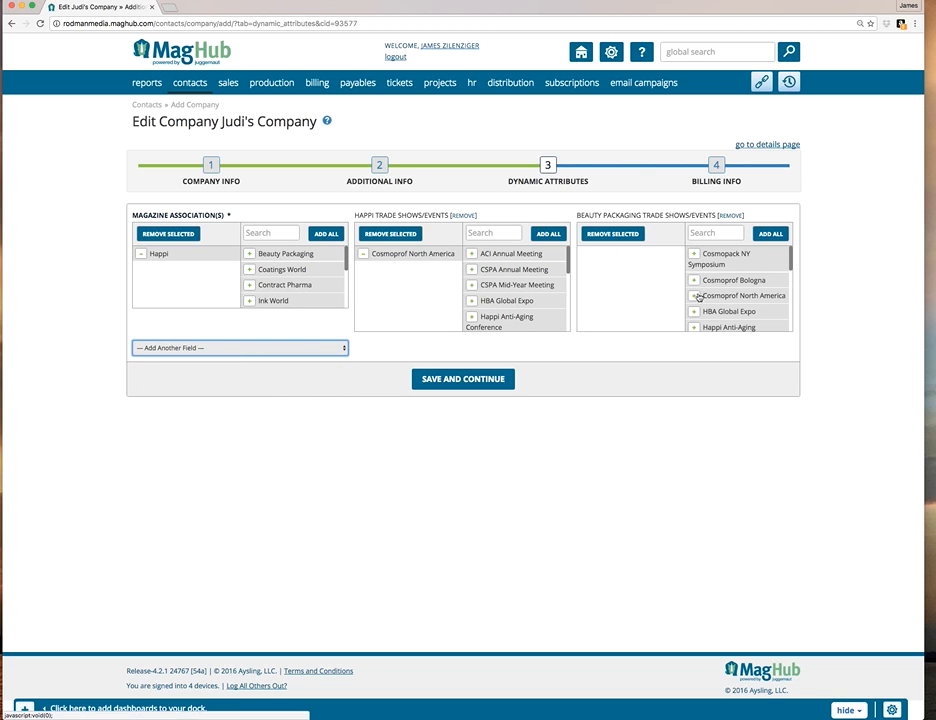
scroll(698, 297, down, 4)
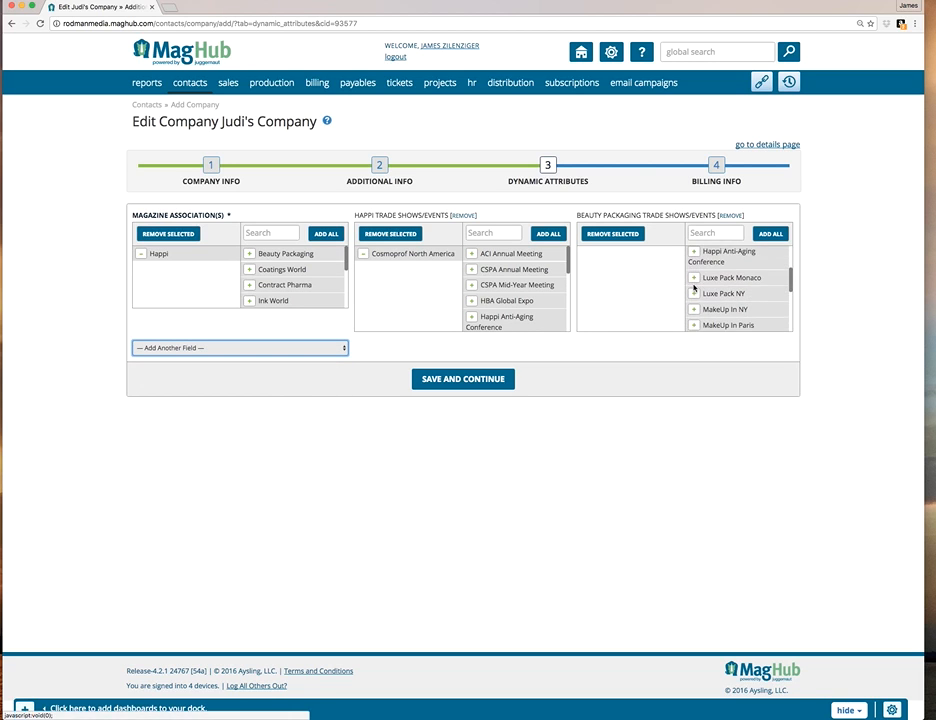
click(694, 293)
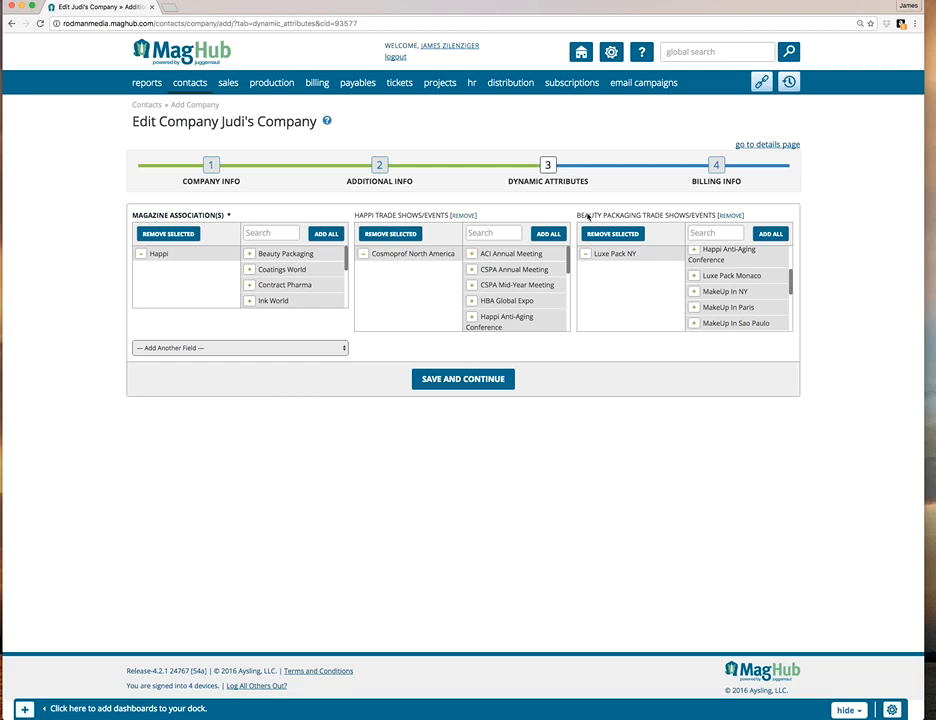
Remove the Happi Trade Shows/Events field and save the dynamic attributes to continue.
click(464, 216)
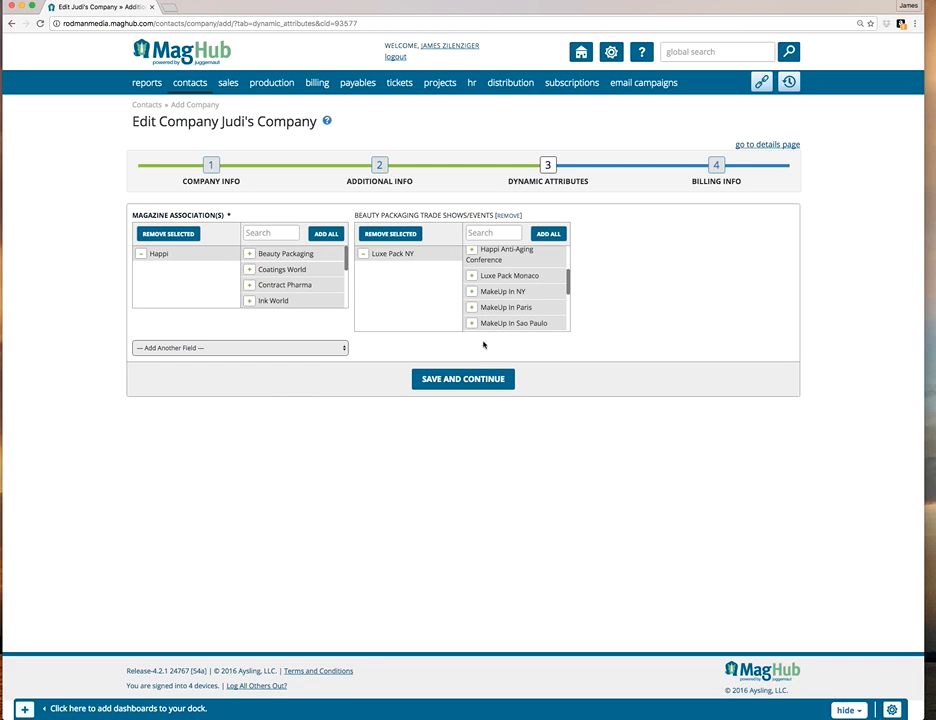
click(466, 382)
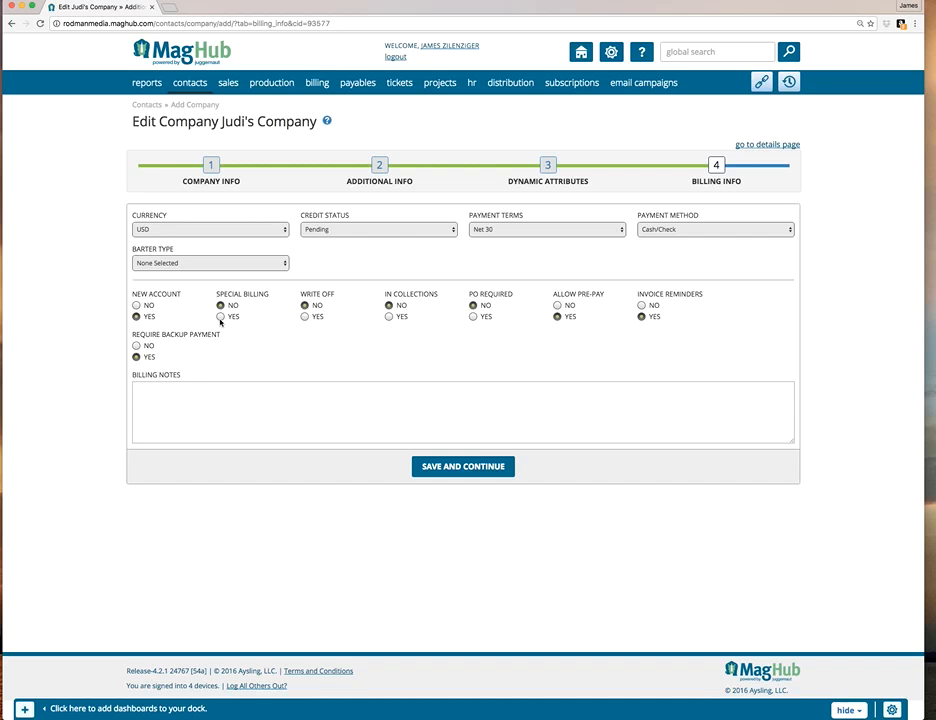
Switch Special Billing to Yes and back to No, and save the company's billing info.
click(221, 317)
click(221, 306)
click(435, 468)
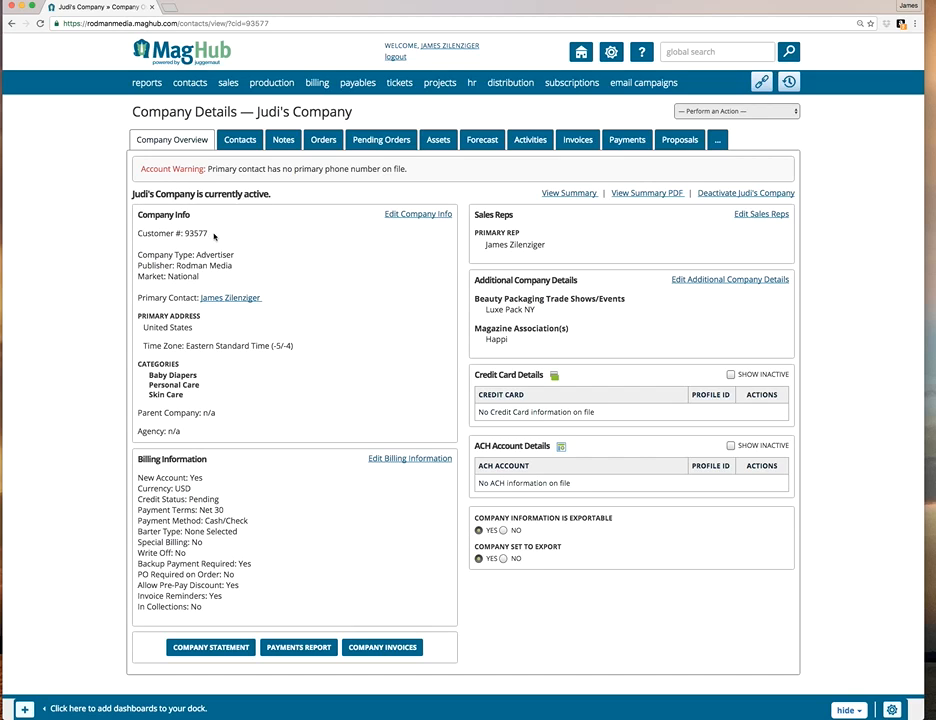
Check the company's pending orders, return to its overview and start a new order for it.
click(380, 142)
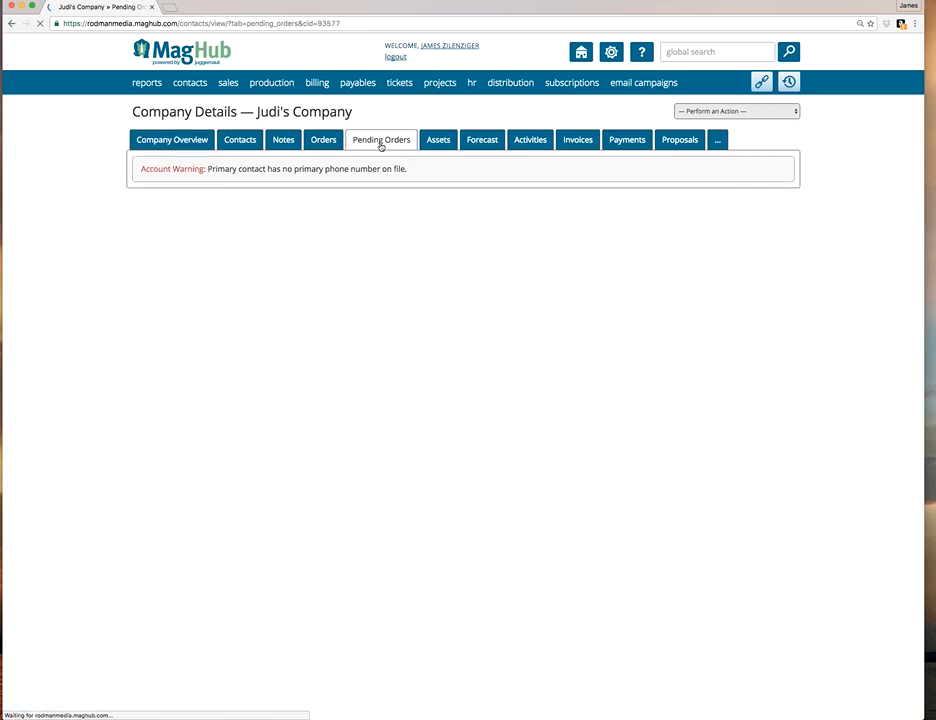
click(211, 146)
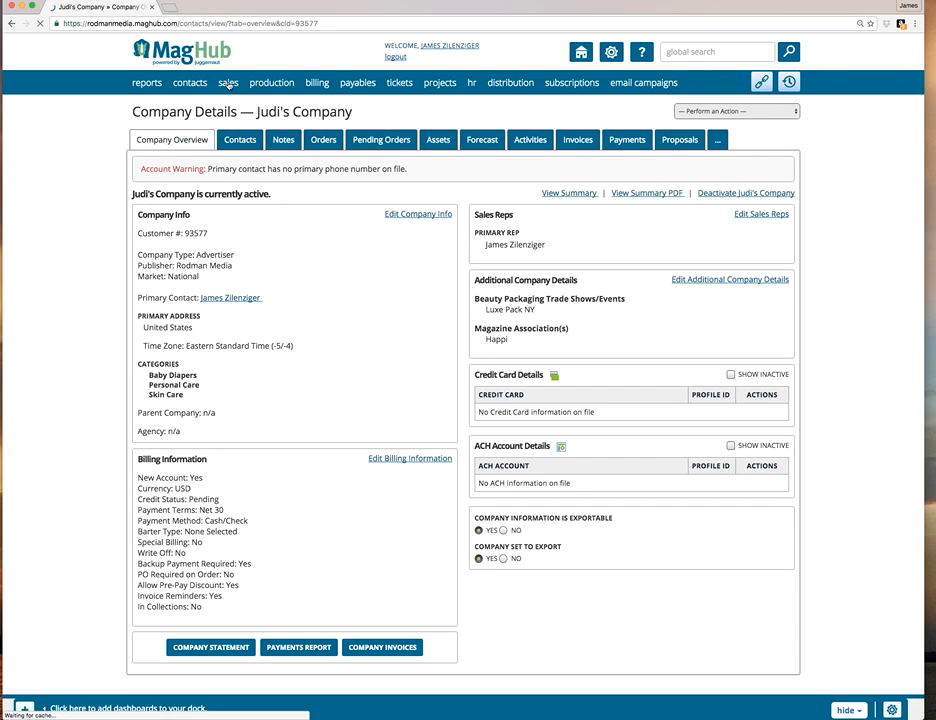
click(787, 112)
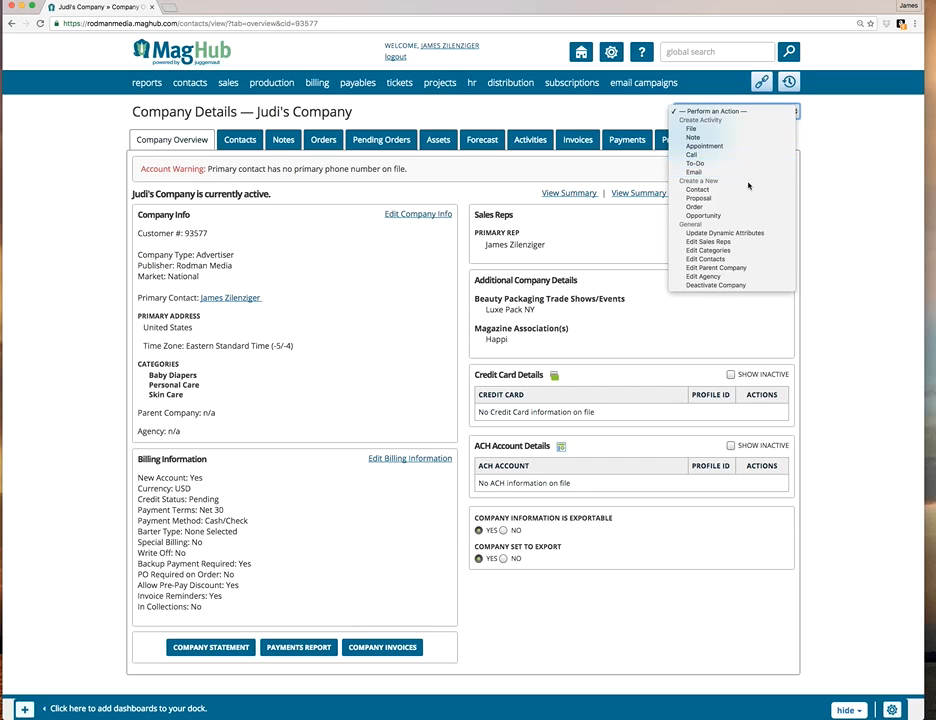
click(730, 207)
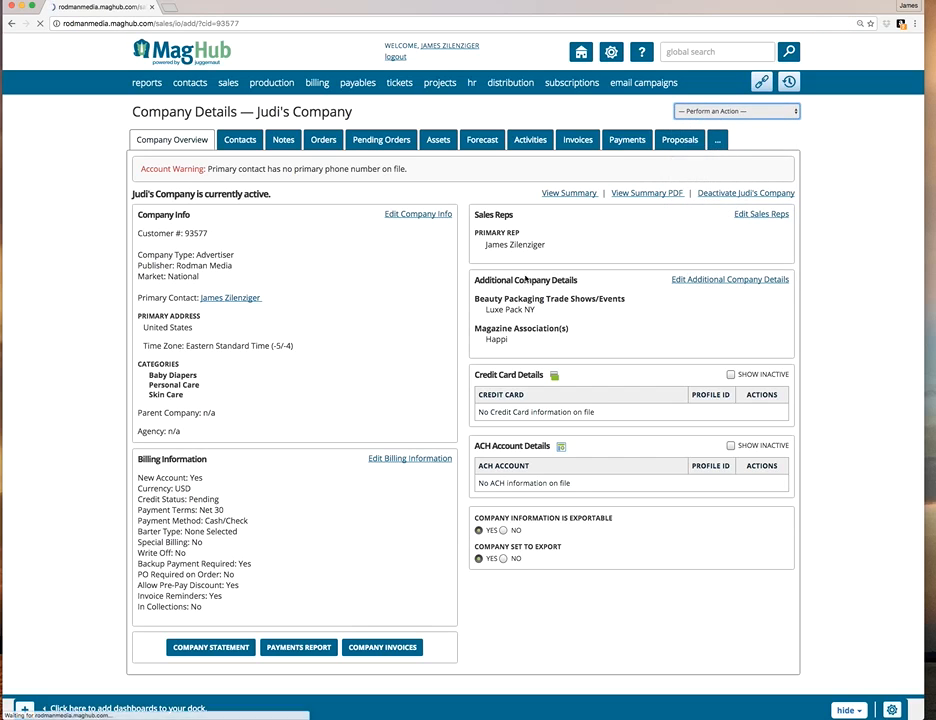
Set the new order's contract template to Happi and save the order setup to continue to line items.
click(241, 242)
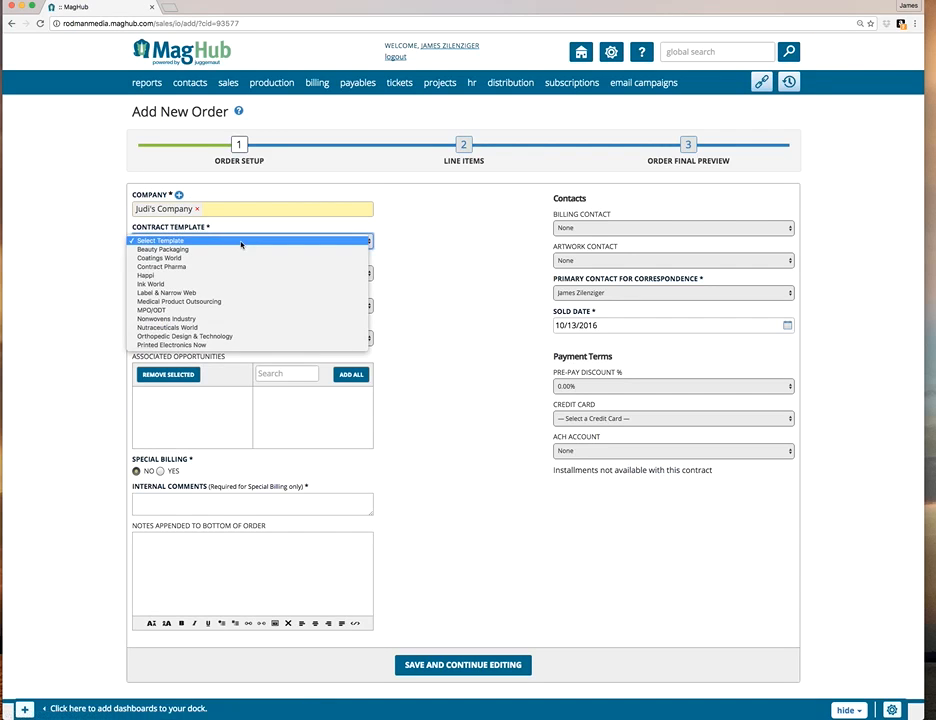
click(236, 275)
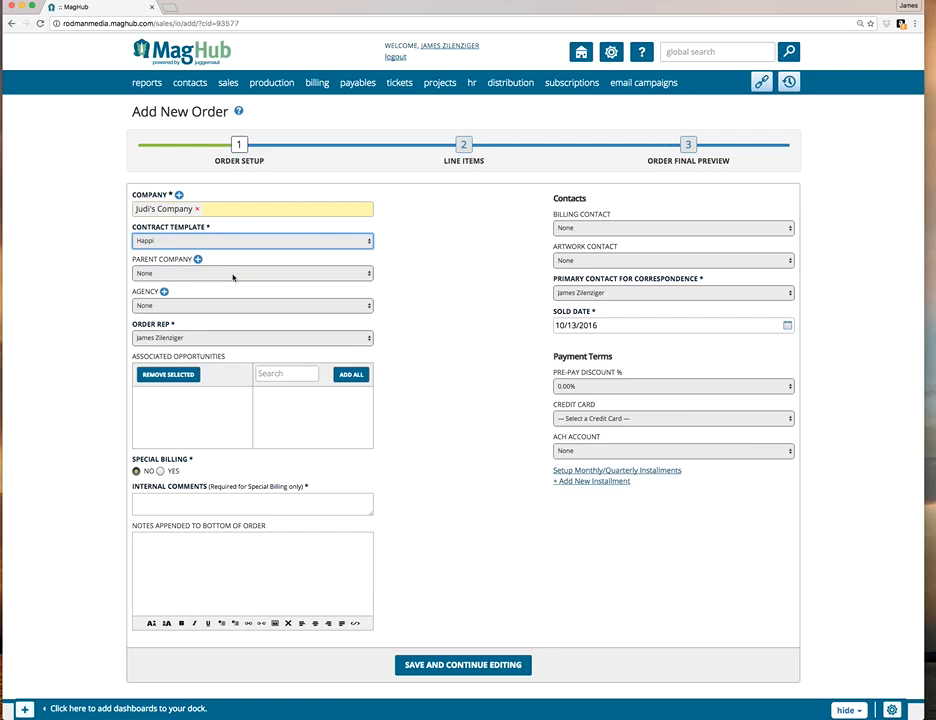
click(510, 665)
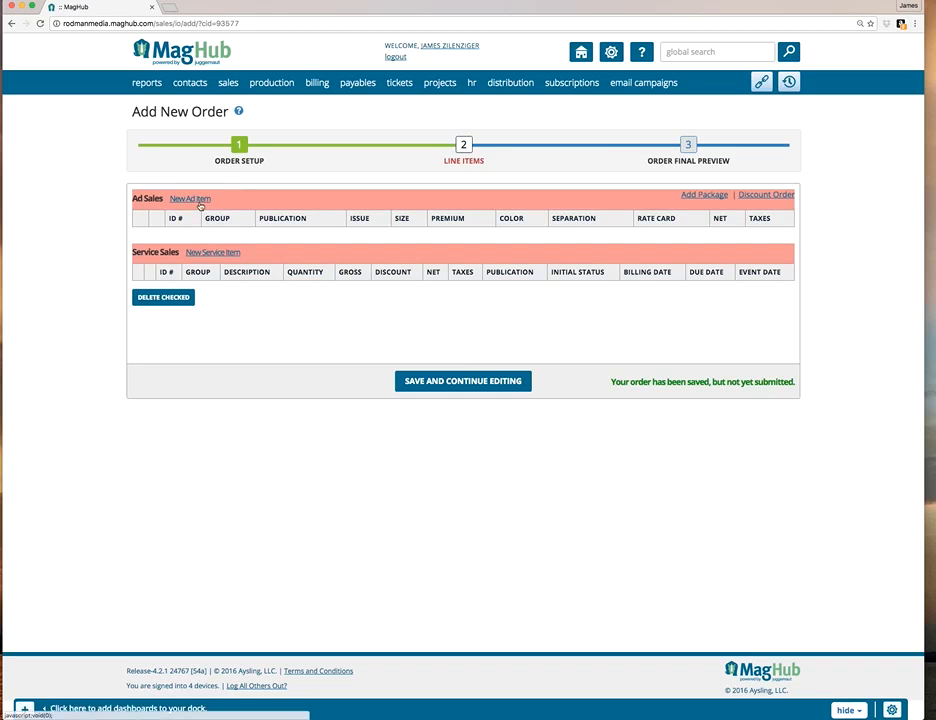
Add a new Print Advertising item for Happi to the order, using the Happi Print - 2017 rate card.
click(200, 203)
click(184, 145)
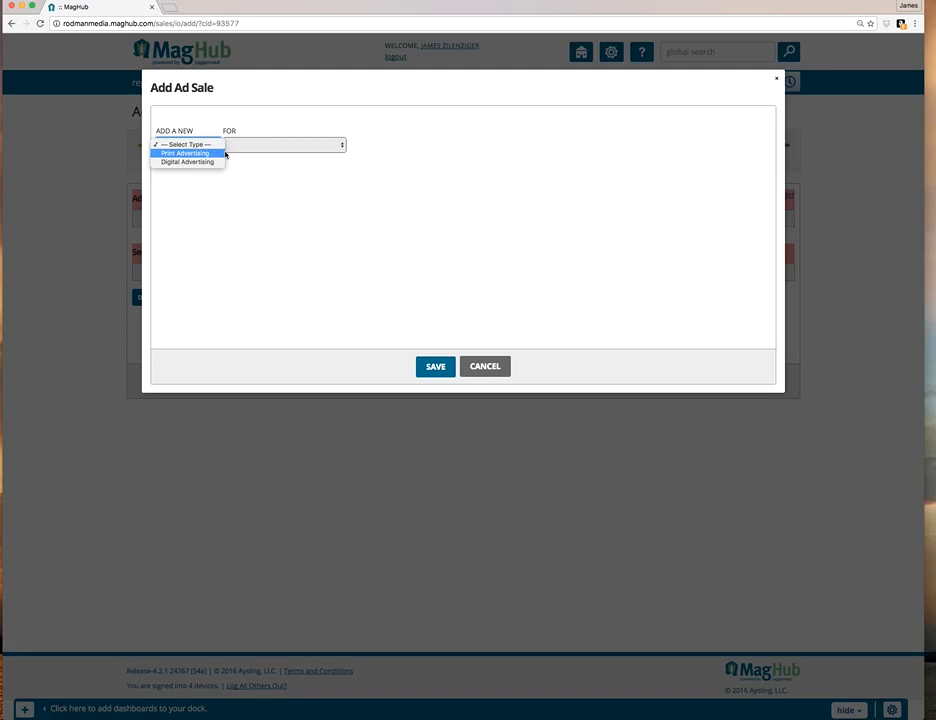
click(209, 153)
click(282, 146)
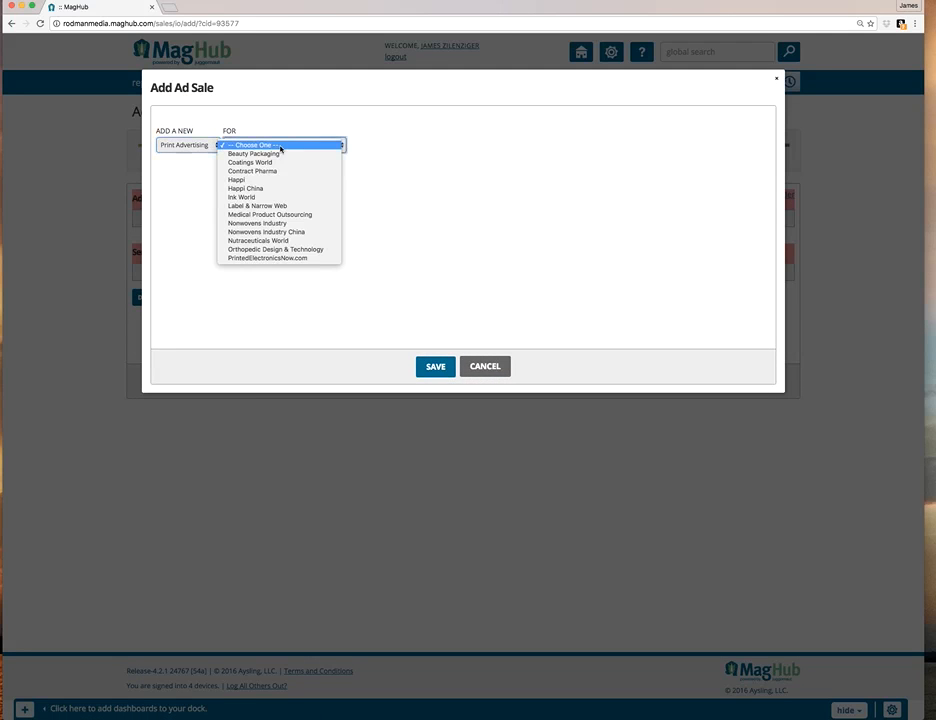
click(288, 181)
click(421, 173)
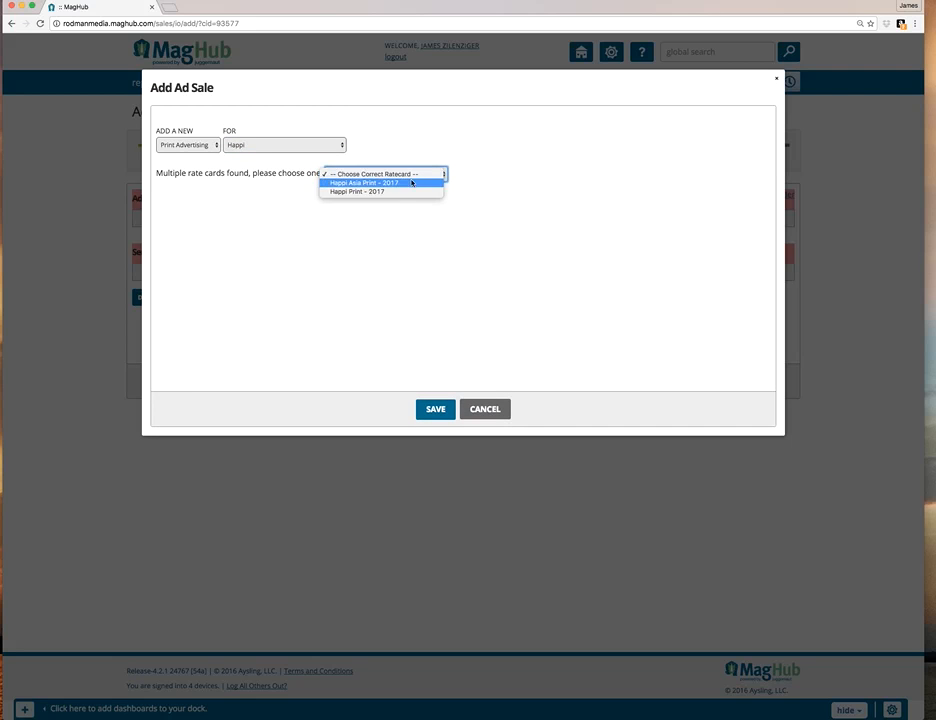
click(409, 190)
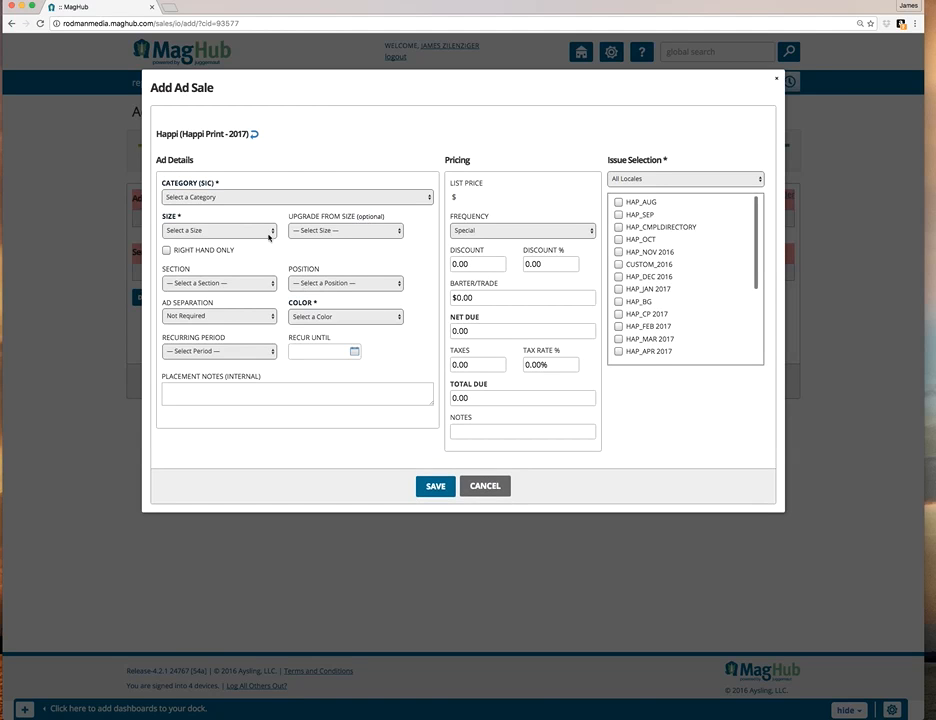
Set the ad's category to Personal Care and its size to Full Page.
click(255, 199)
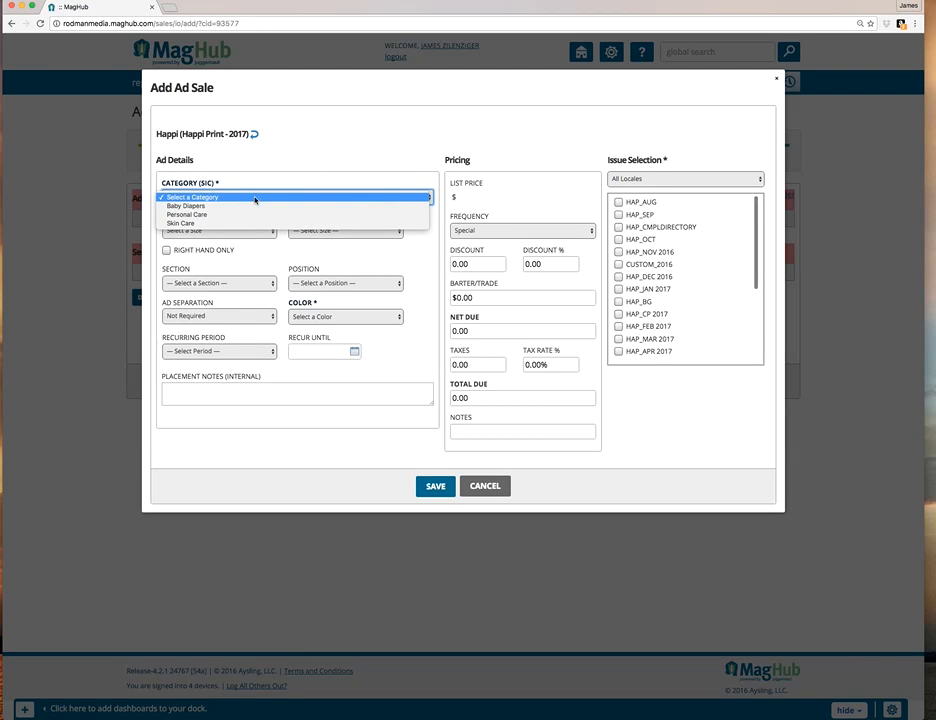
click(243, 171)
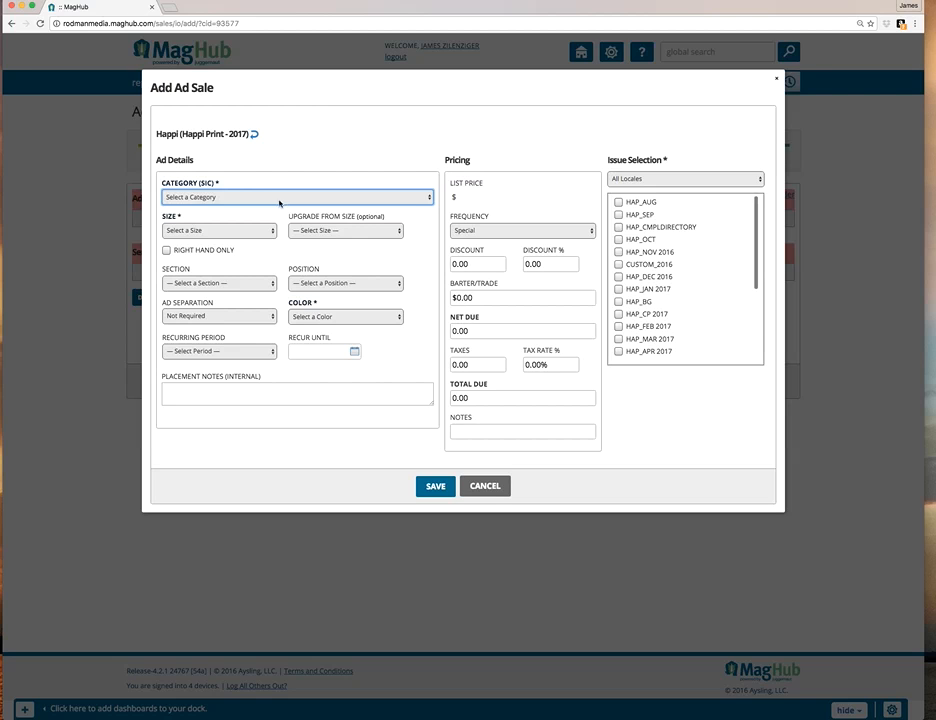
click(279, 200)
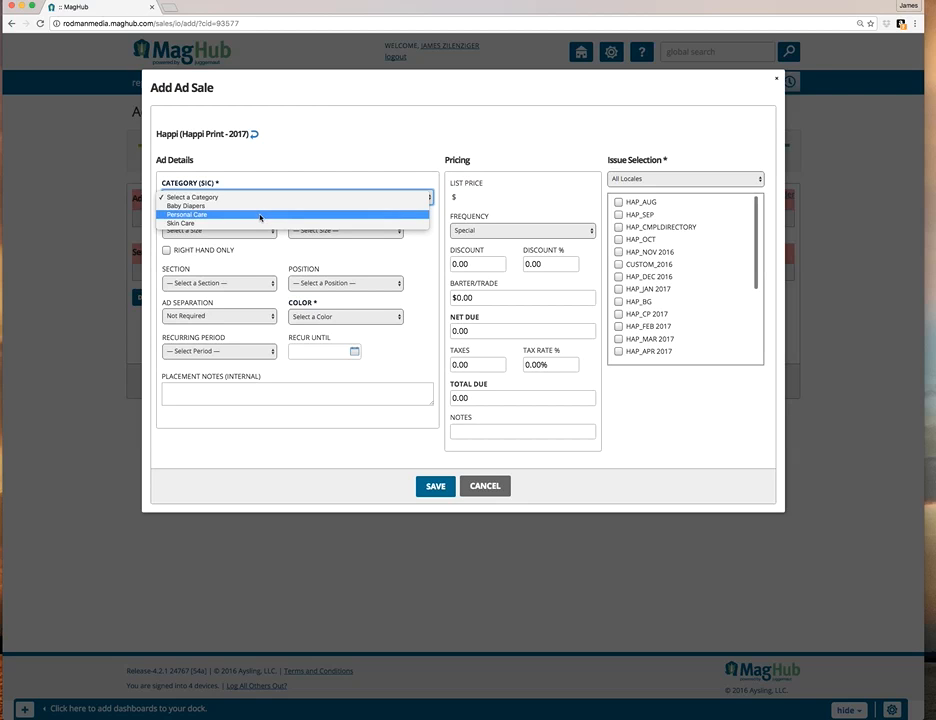
click(260, 215)
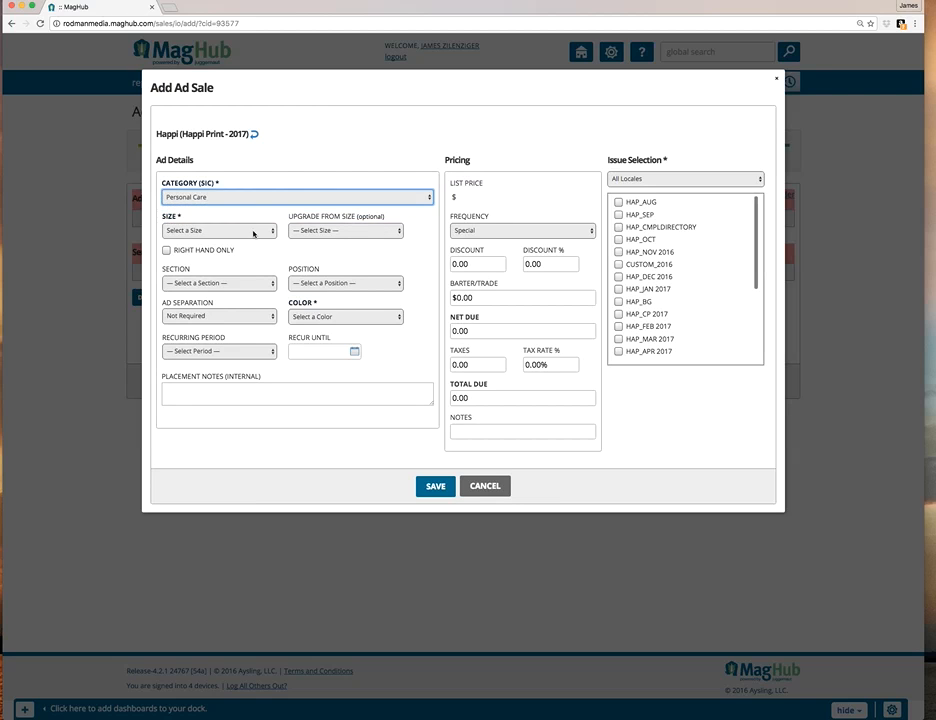
click(254, 233)
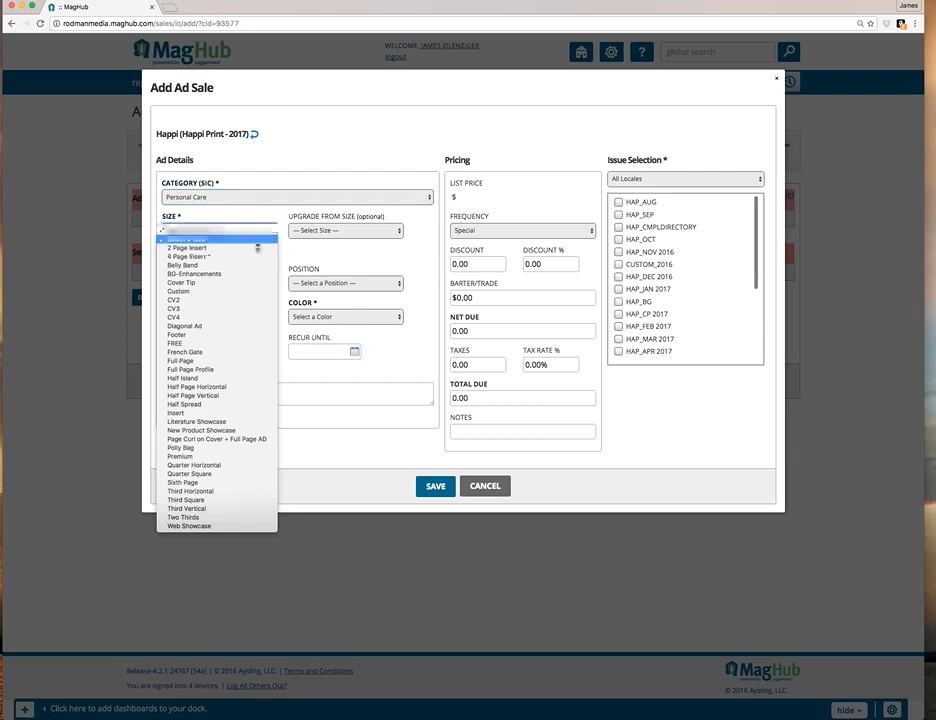
click(242, 361)
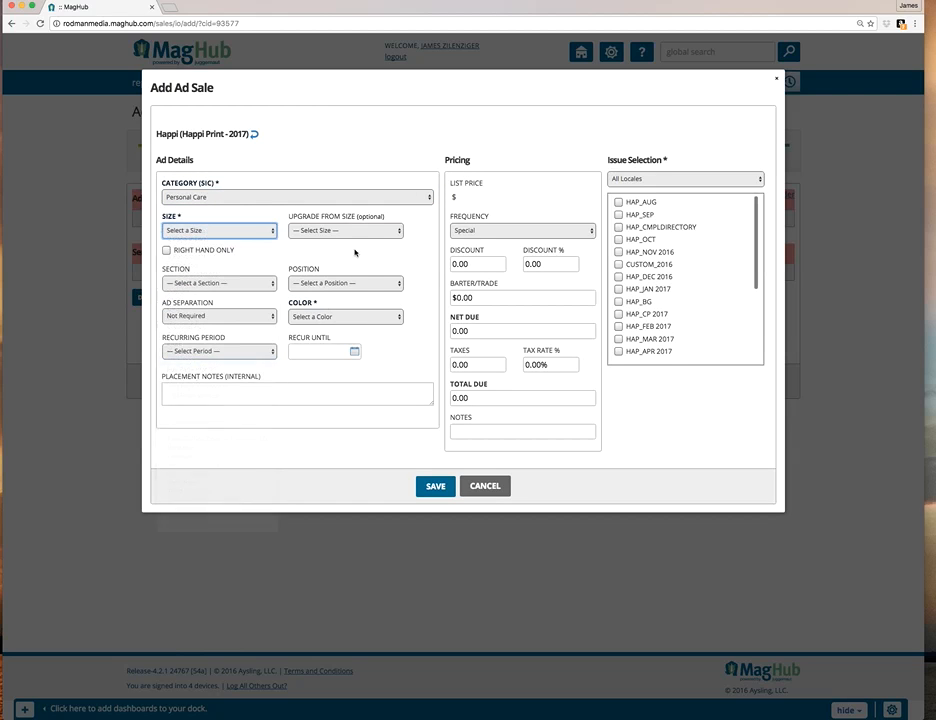
Set the ad's color to 4 Color, select the HAP_AUG, HAP_DEC 2016 and HAP_FEB 2017 issues, and save the ad sale.
click(348, 318)
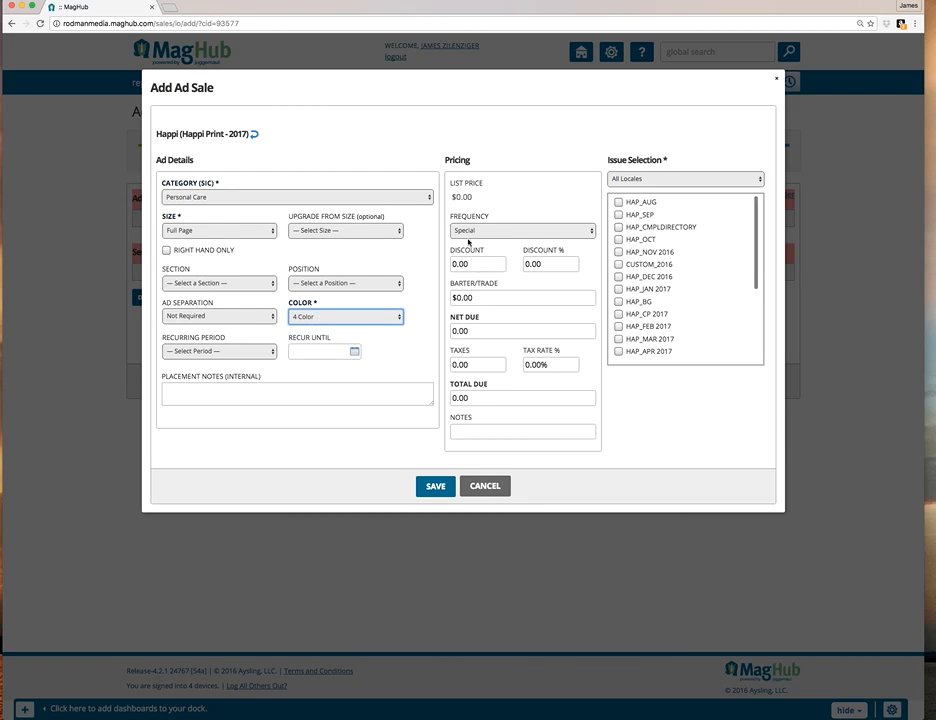
click(496, 231)
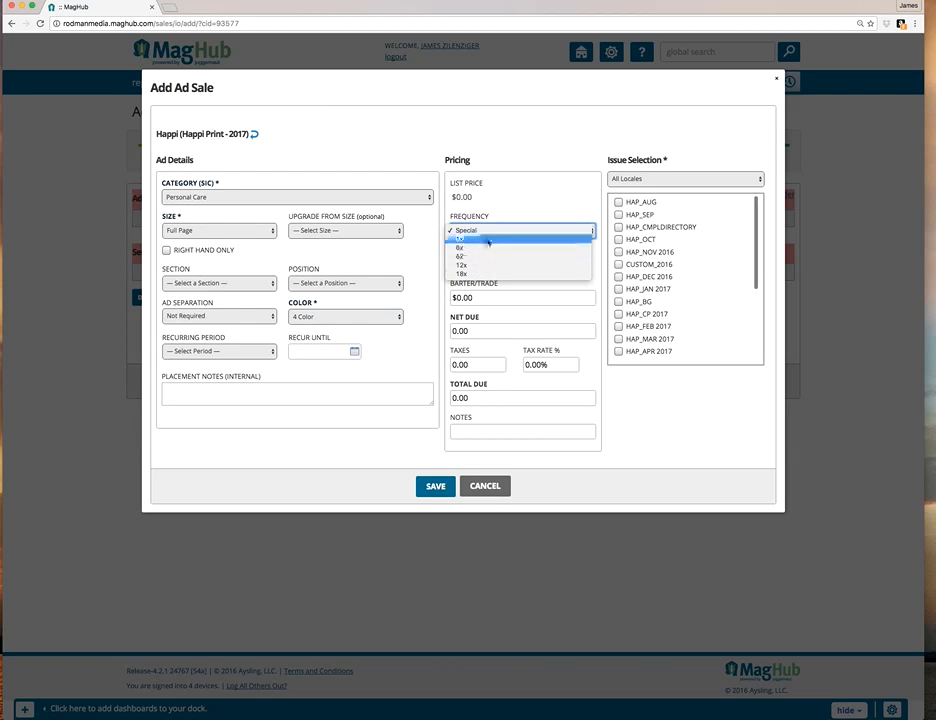
click(523, 203)
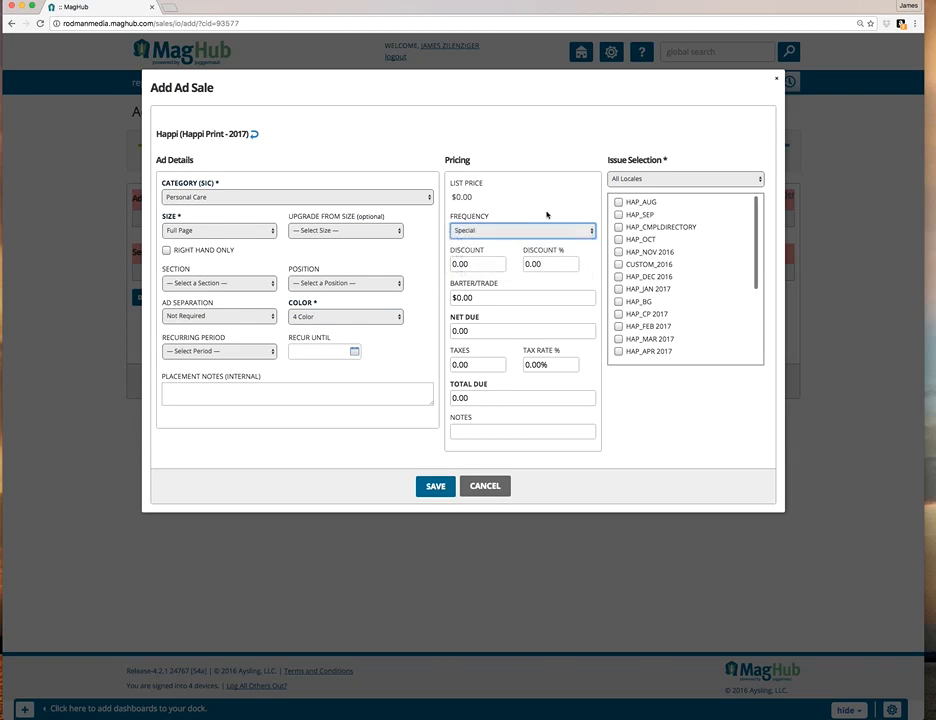
click(617, 203)
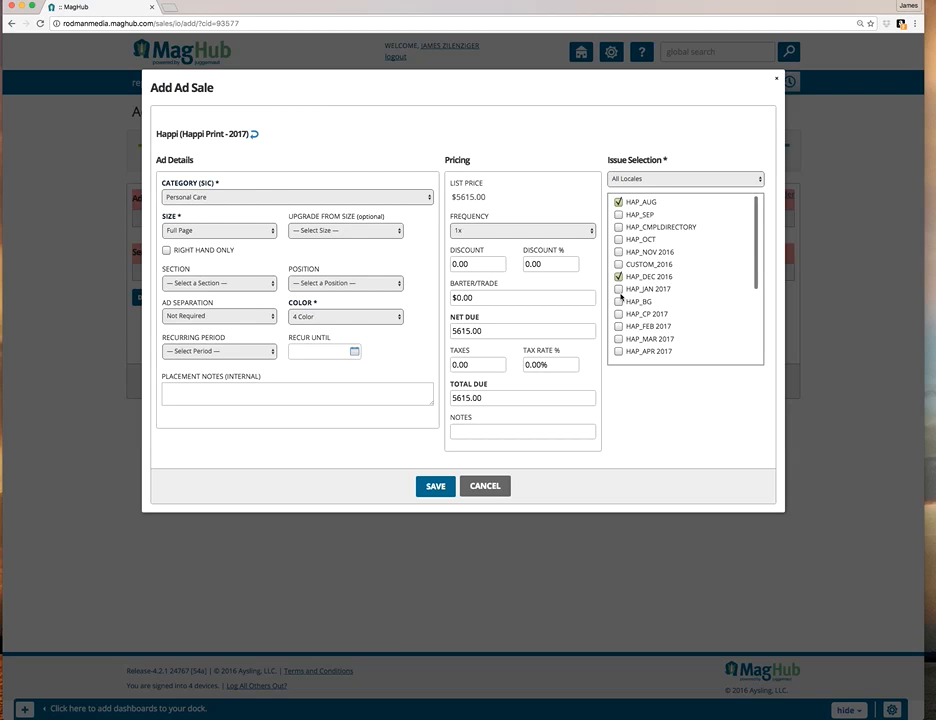
click(618, 326)
click(434, 488)
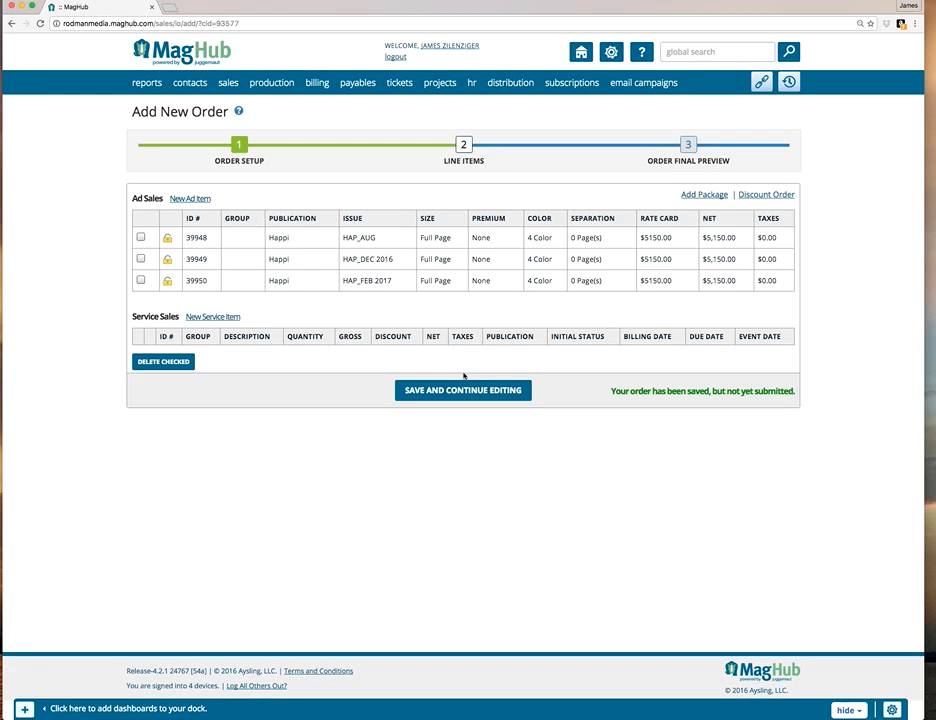
Continue from the line items to the order's final preview, review the contract and submit the order.
click(478, 390)
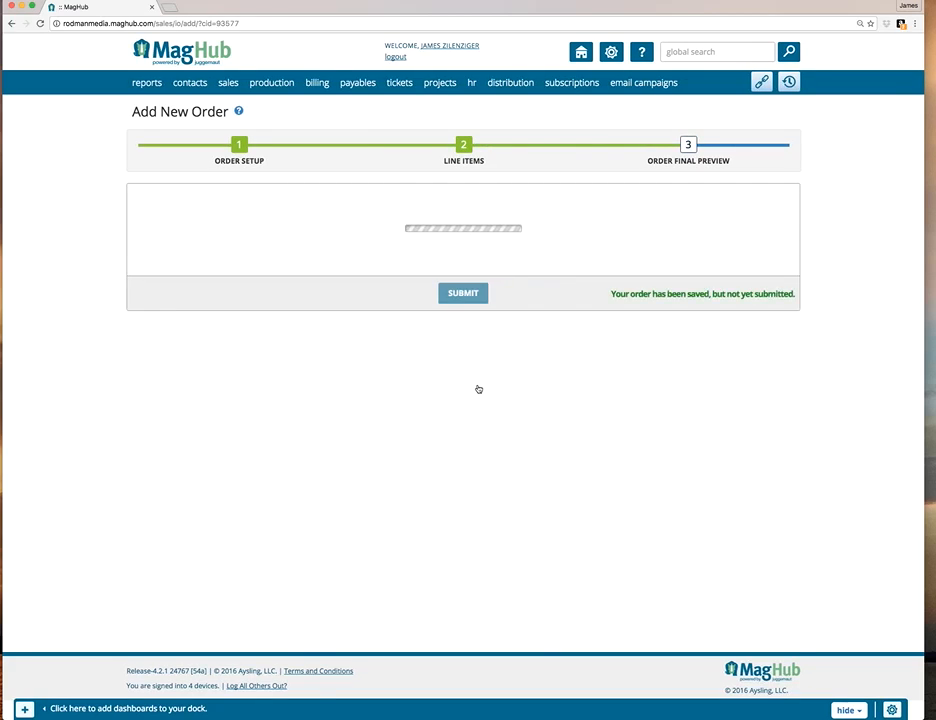
scroll(393, 300, down, 5)
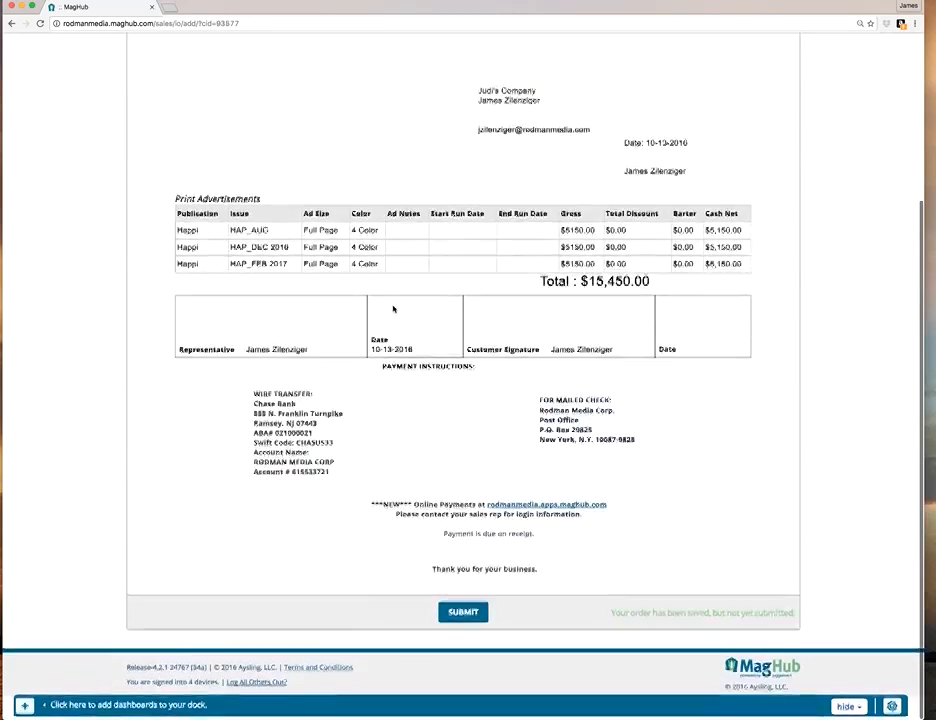
scroll(393, 311, up, 5)
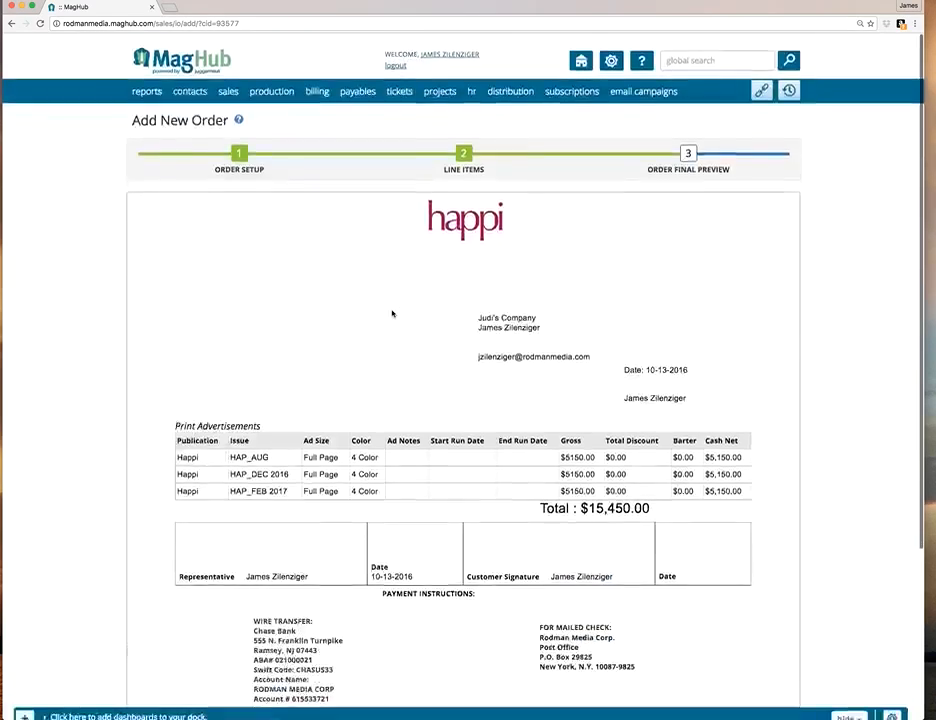
scroll(393, 313, down, 6)
click(474, 618)
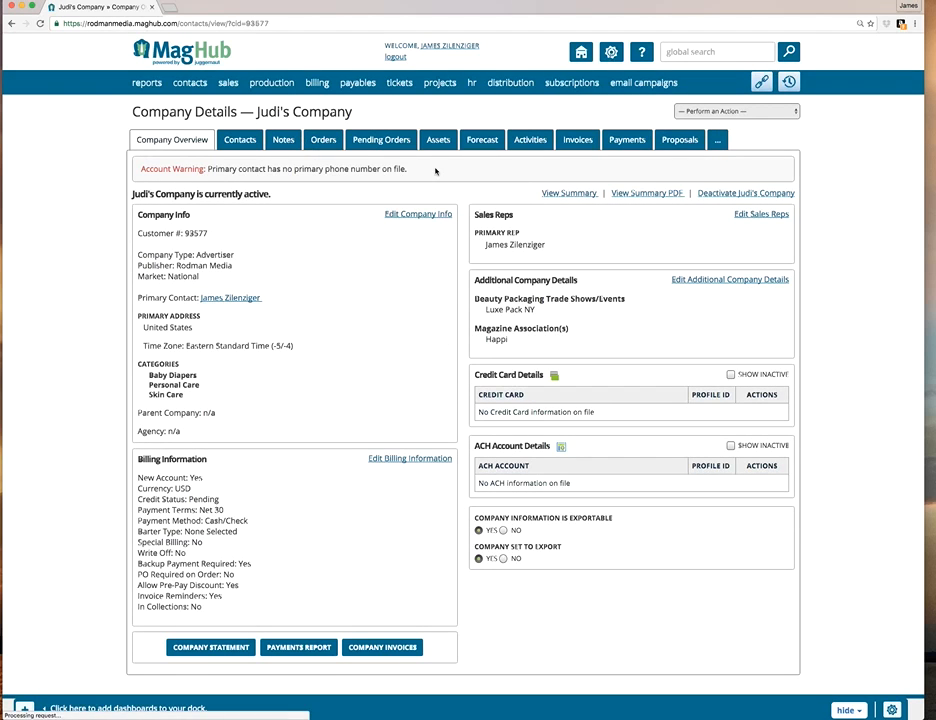
Check the submitted order among the company's pending orders, view its PDF contract and close the document.
click(395, 142)
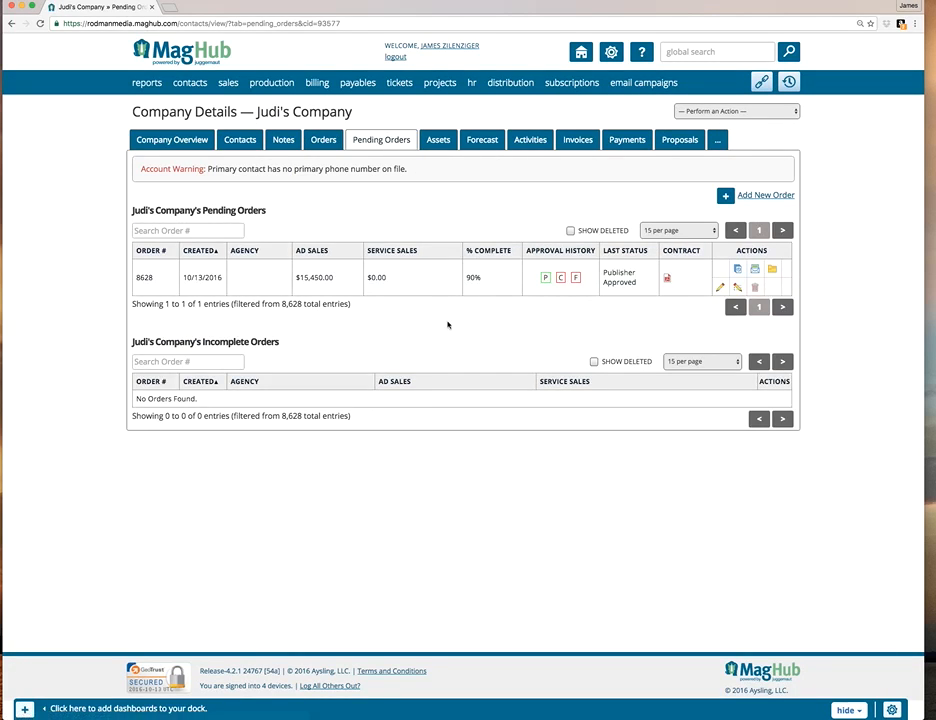
click(667, 278)
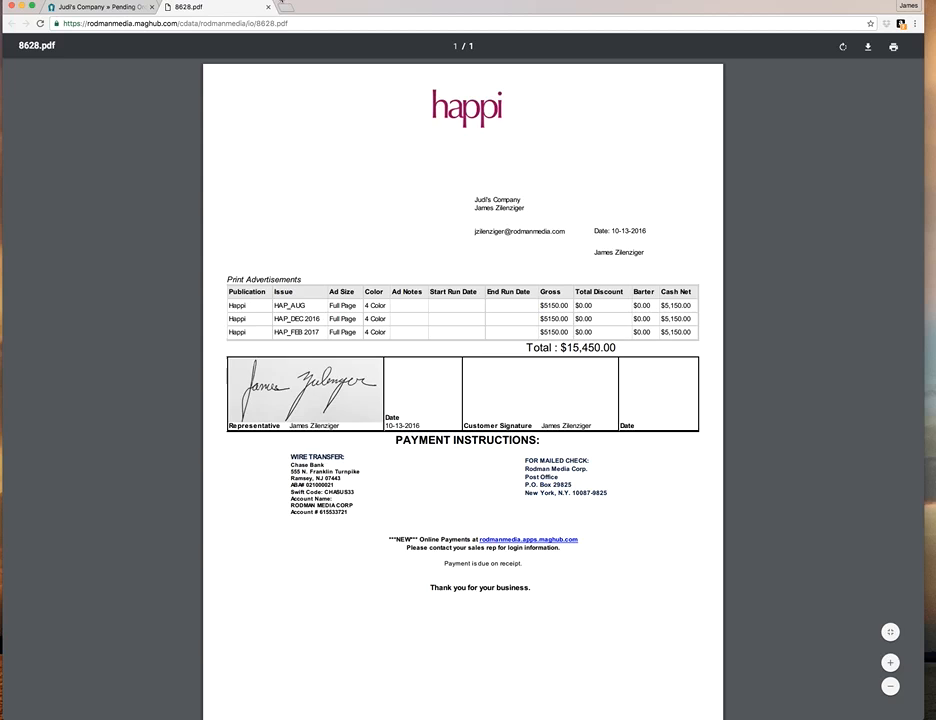
click(268, 7)
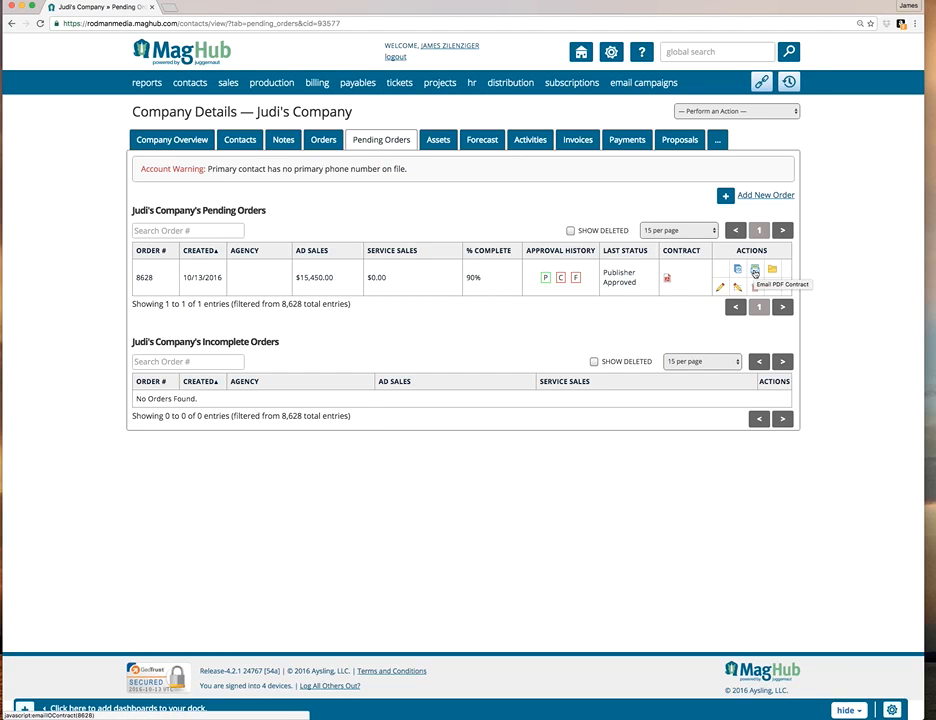
Email the pending order's PDF contract to the listed contact using the General Order with Signature Link template.
click(755, 271)
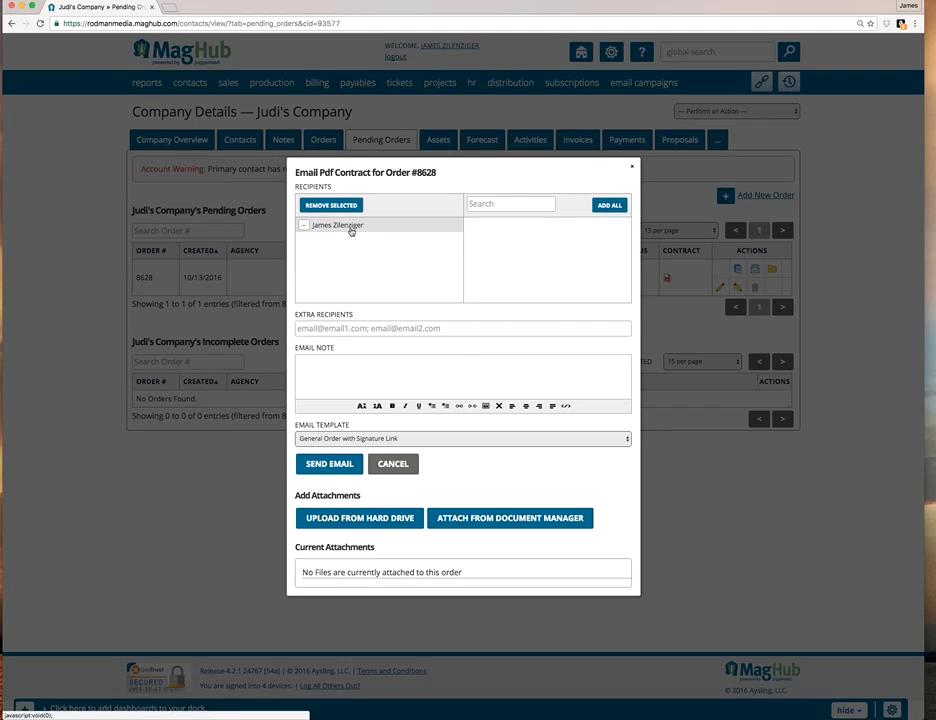
click(321, 328)
click(297, 364)
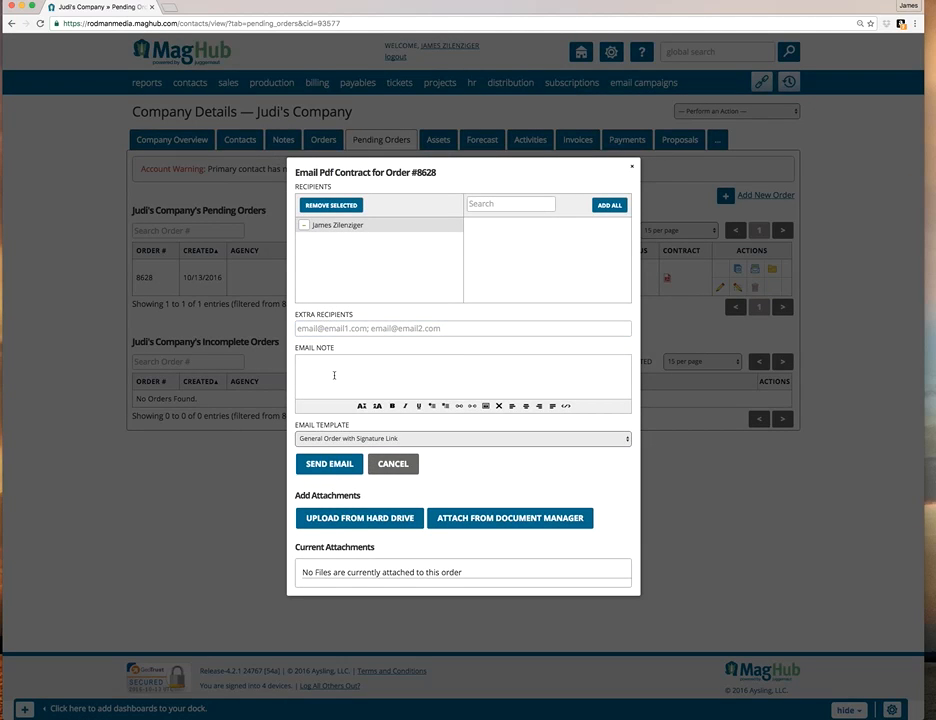
click(335, 469)
click(464, 386)
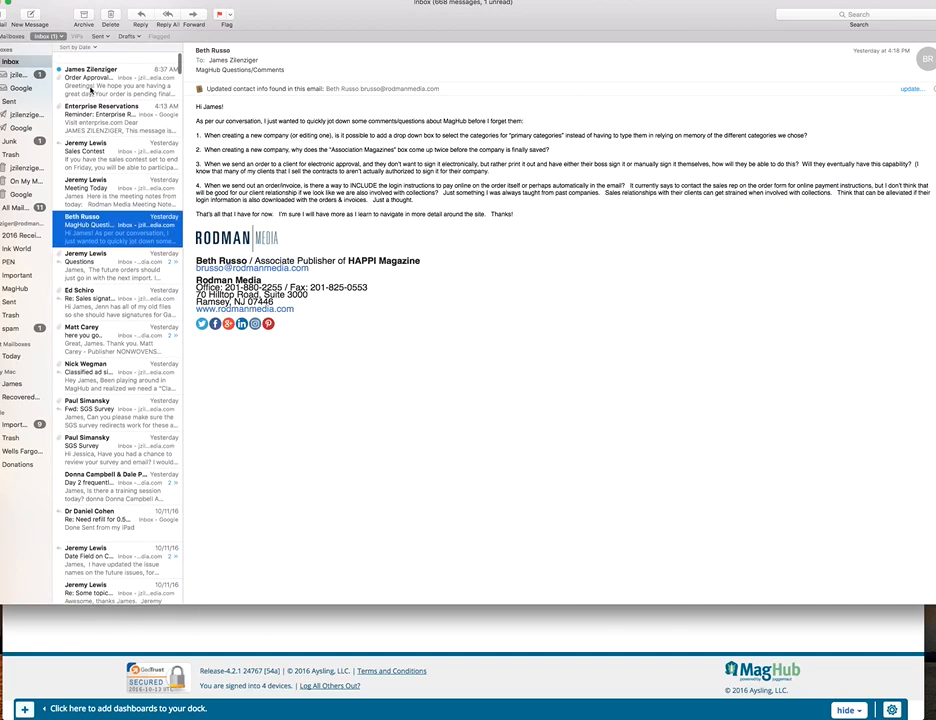
Switch to Mail, examine the order approval message and its attached PDF contract, close the attachment and return to MagHub.
click(102, 65)
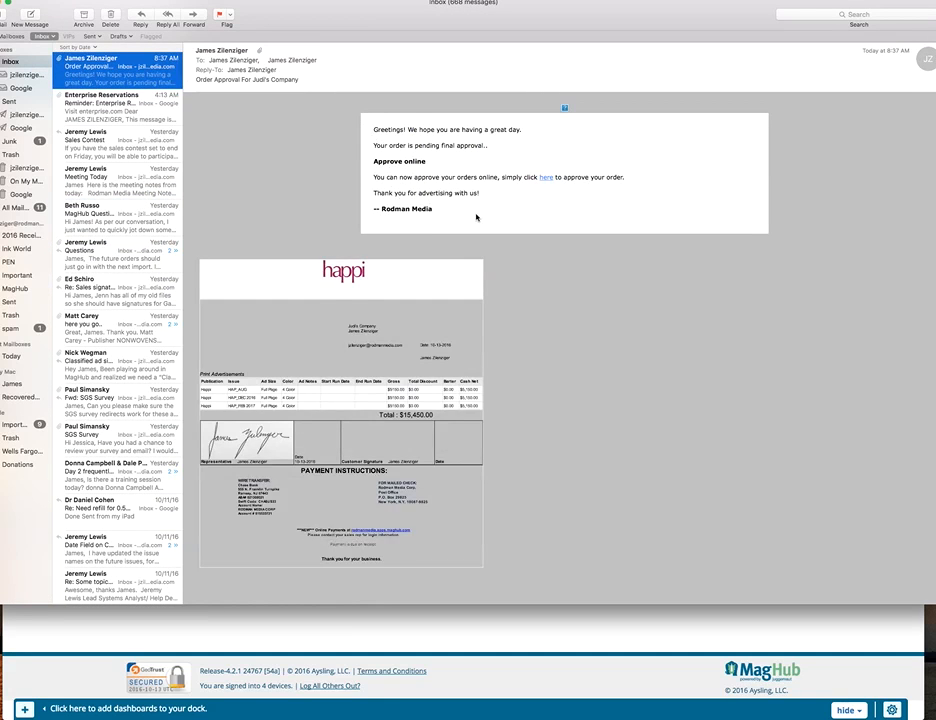
scroll(476, 230, down, 1)
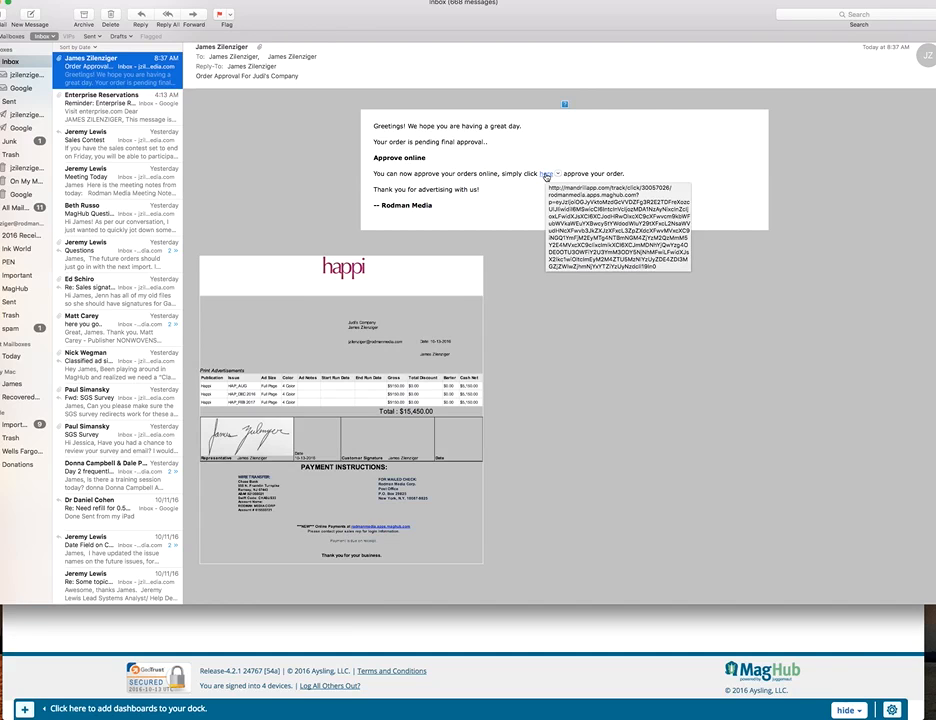
double_click(383, 284)
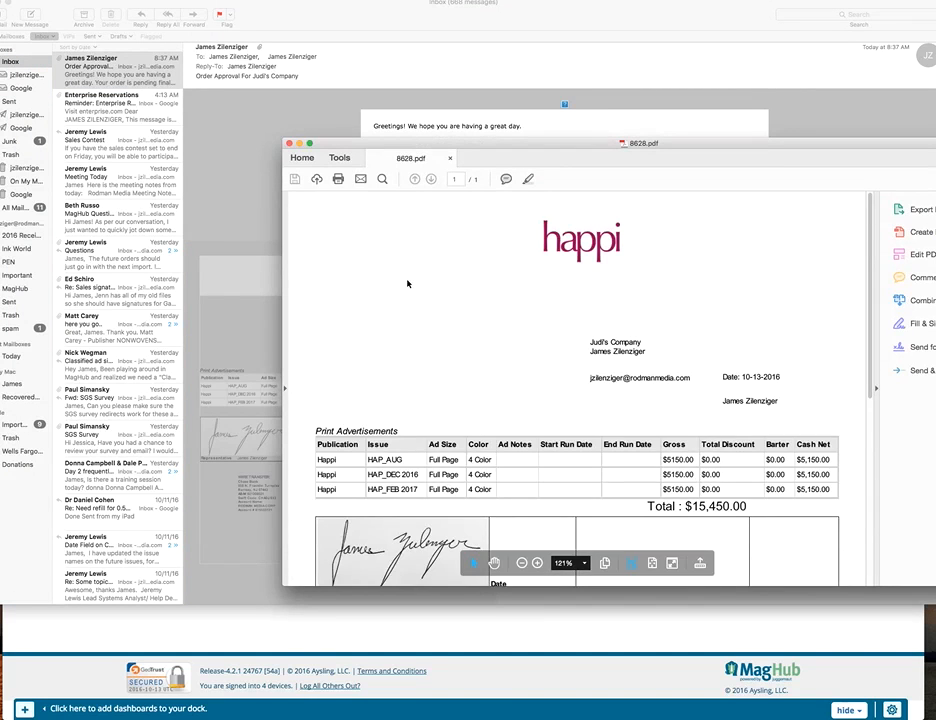
scroll(580, 390, down, 5)
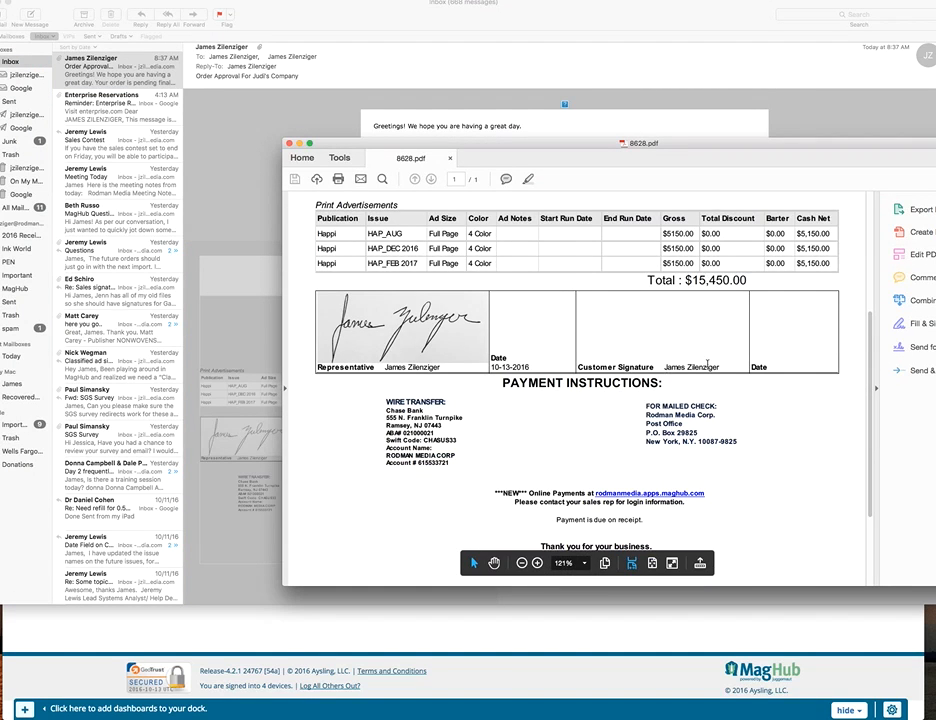
click(289, 145)
drag(307, 17, 469, 414)
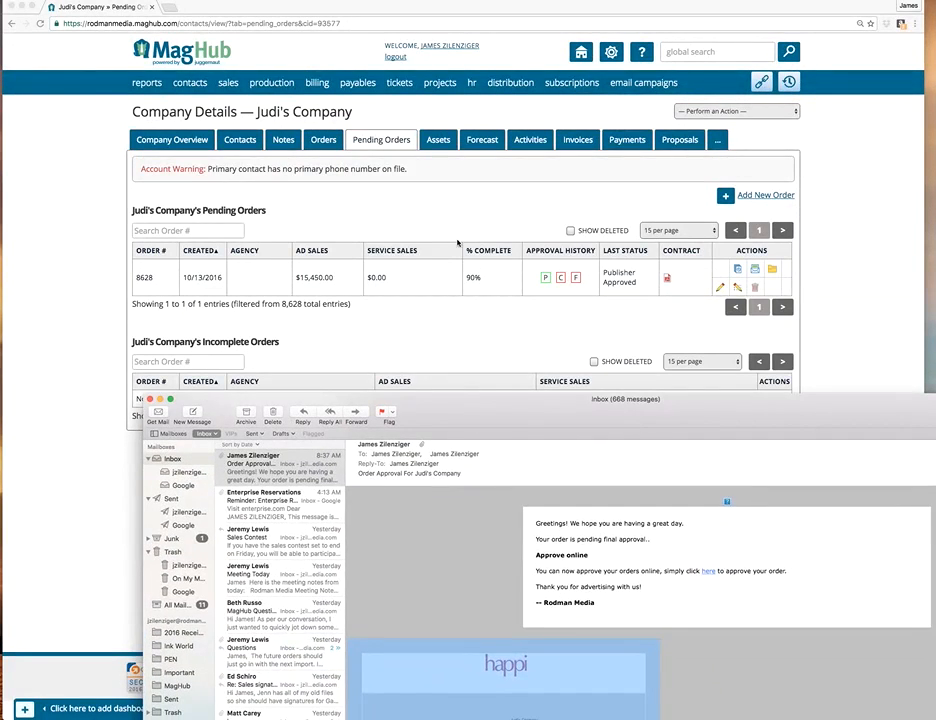
click(391, 219)
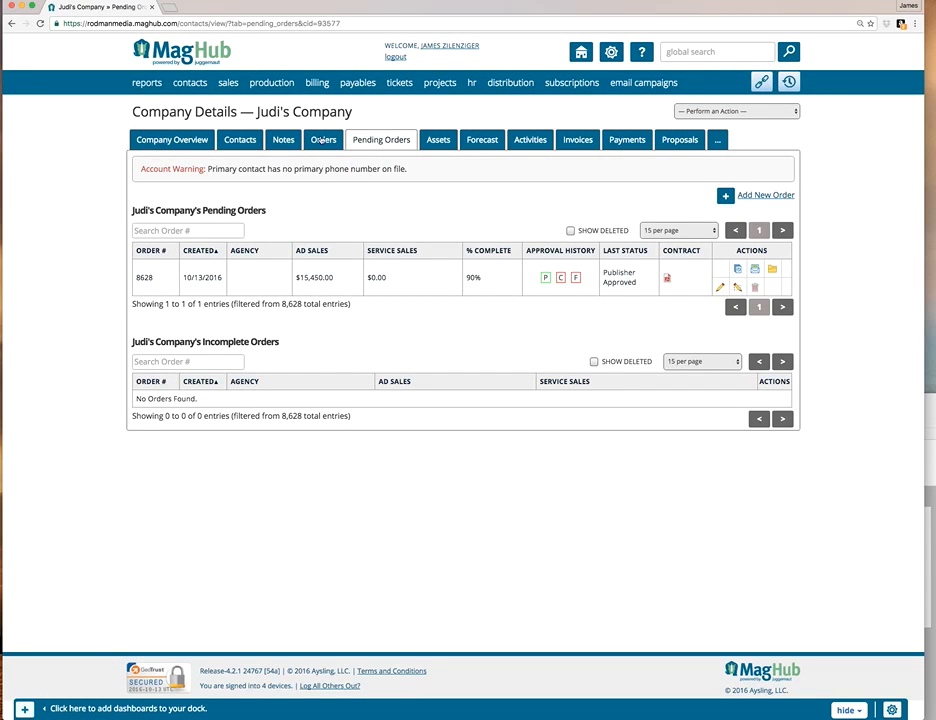
Go to the orders awaiting approval and filter them by the Publisher approval level.
mouse_move(228, 82)
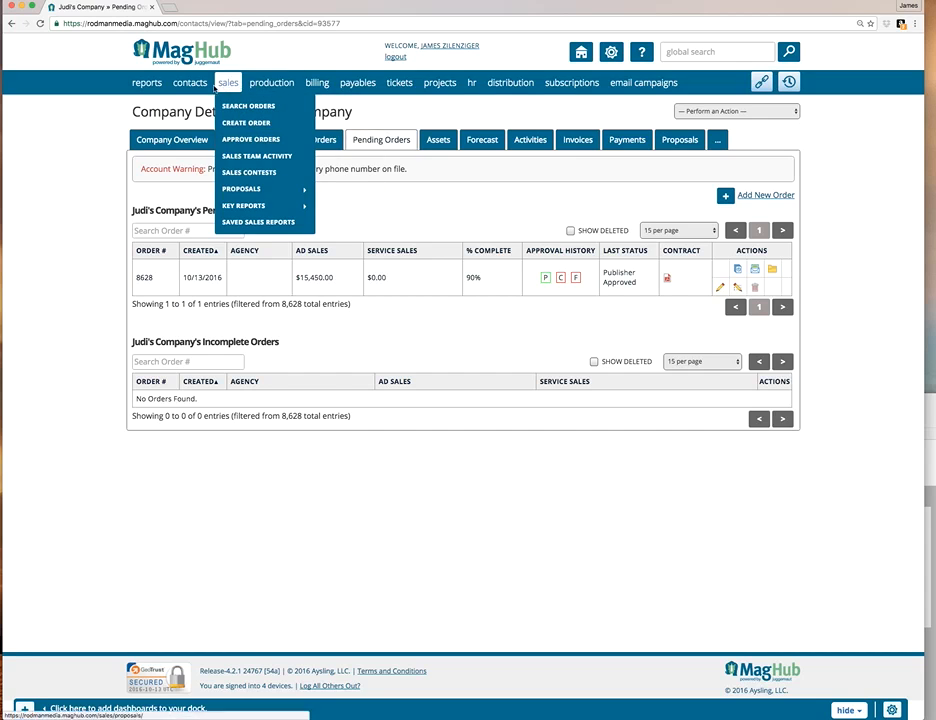
click(237, 140)
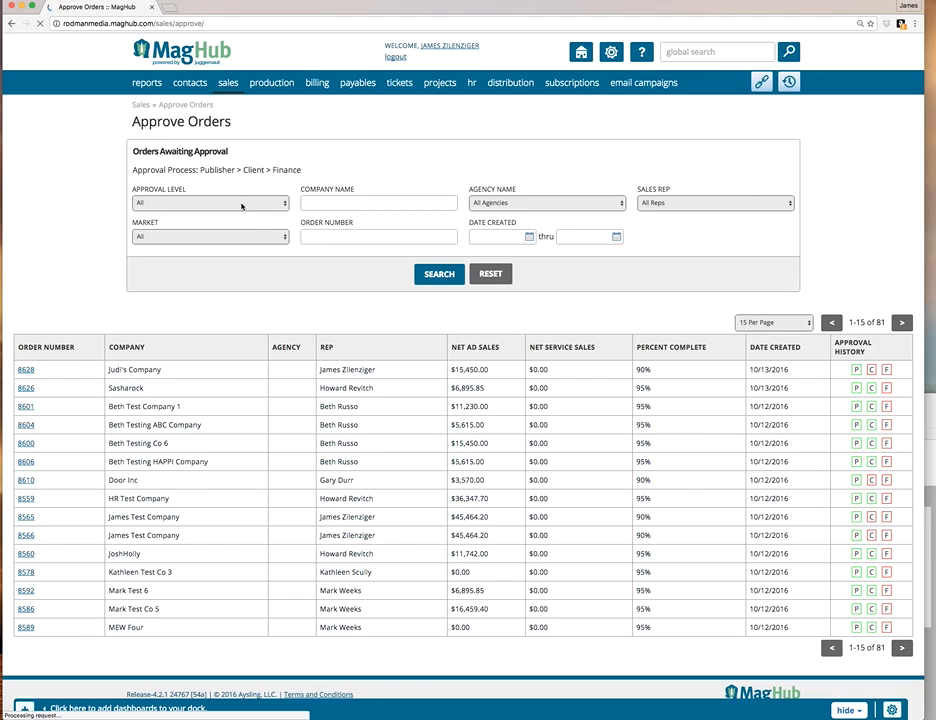
click(243, 205)
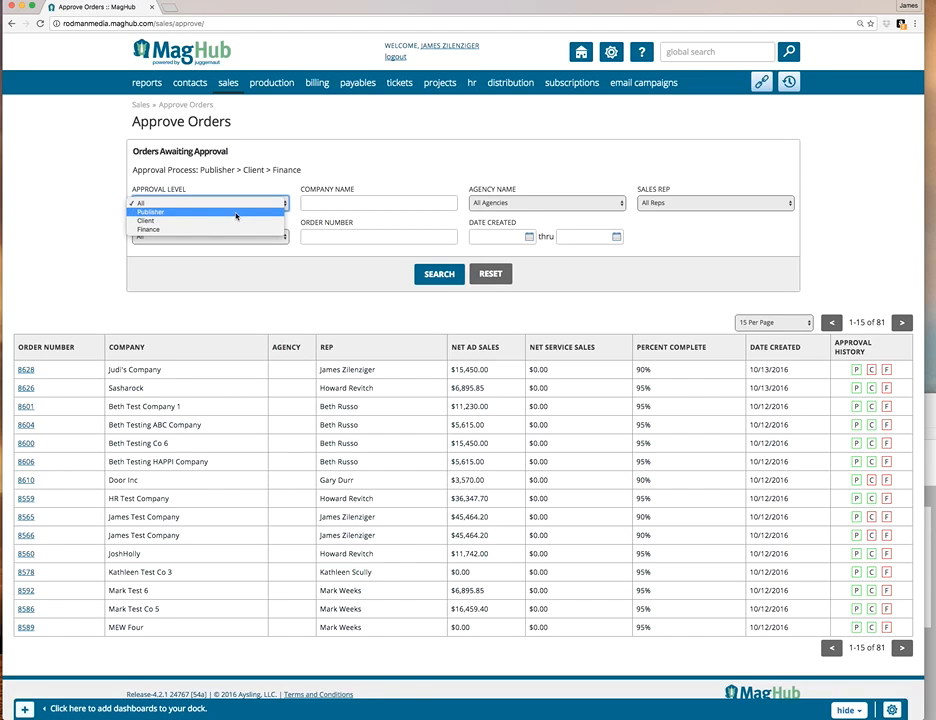
click(236, 213)
click(430, 274)
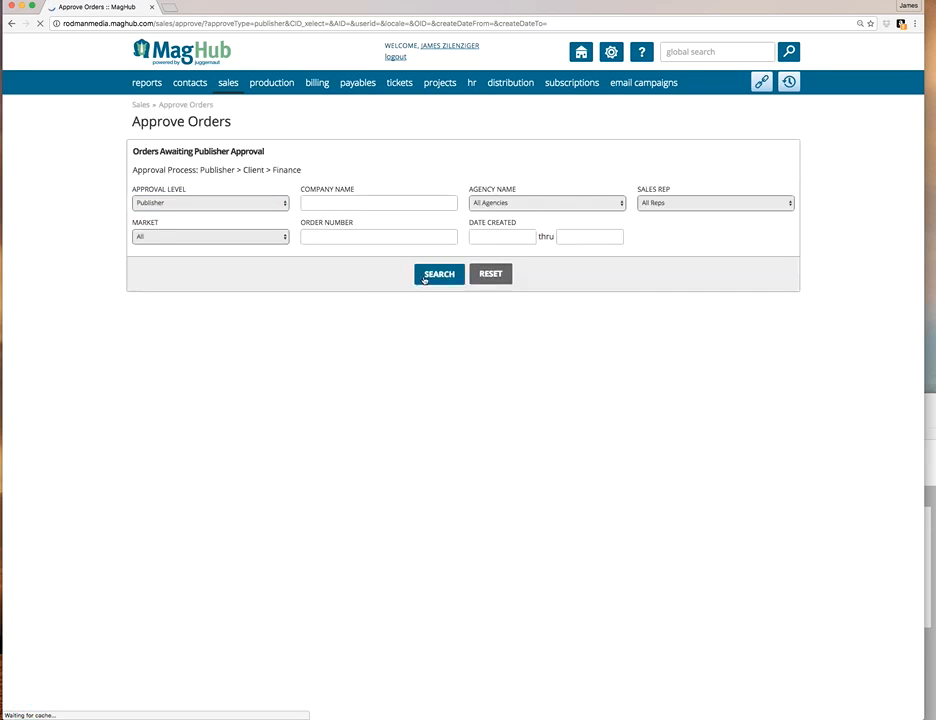
Filter the orders awaiting approval by the Client level and open the new company's order for approval.
click(260, 203)
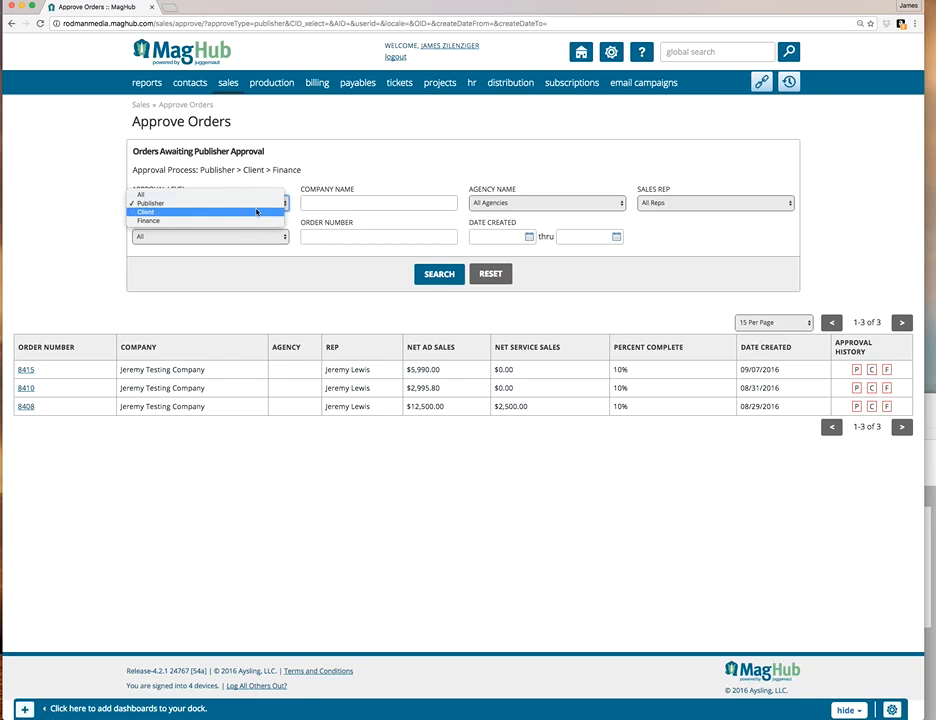
click(256, 212)
click(439, 275)
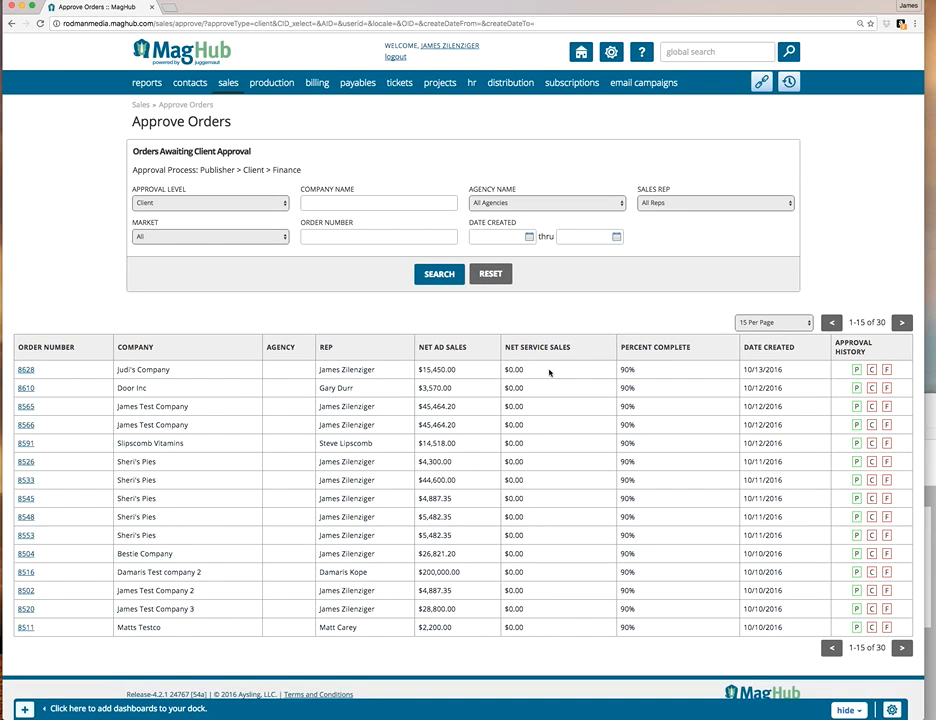
click(24, 371)
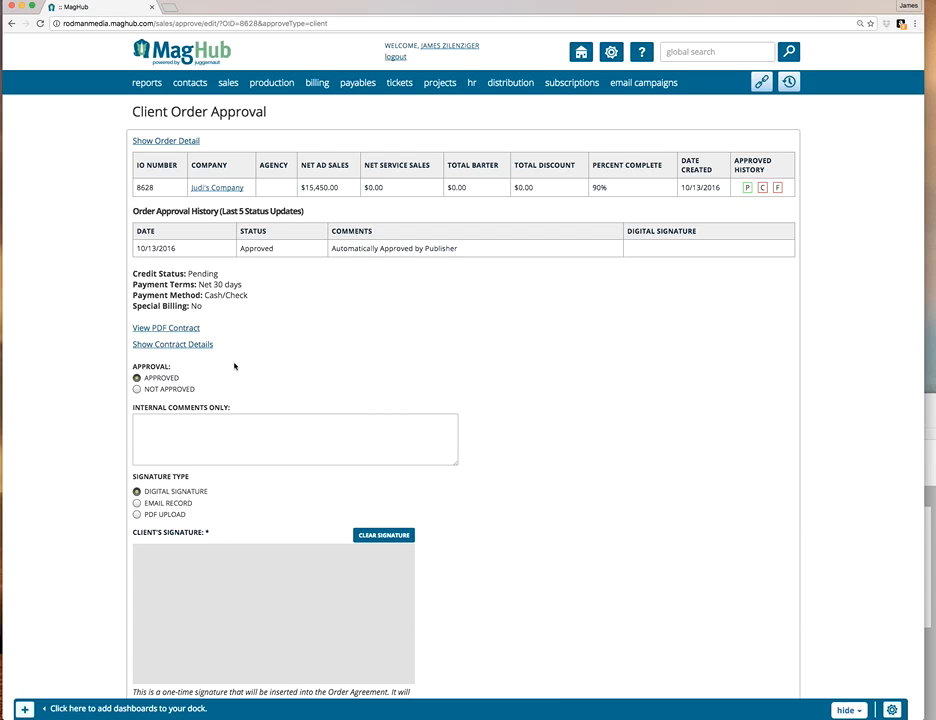
Enter the internal comment "I received a signed PDF" in the client approval, look at the Email Record option, and choose PDF Upload as signature type.
scroll(218, 396, down, 2)
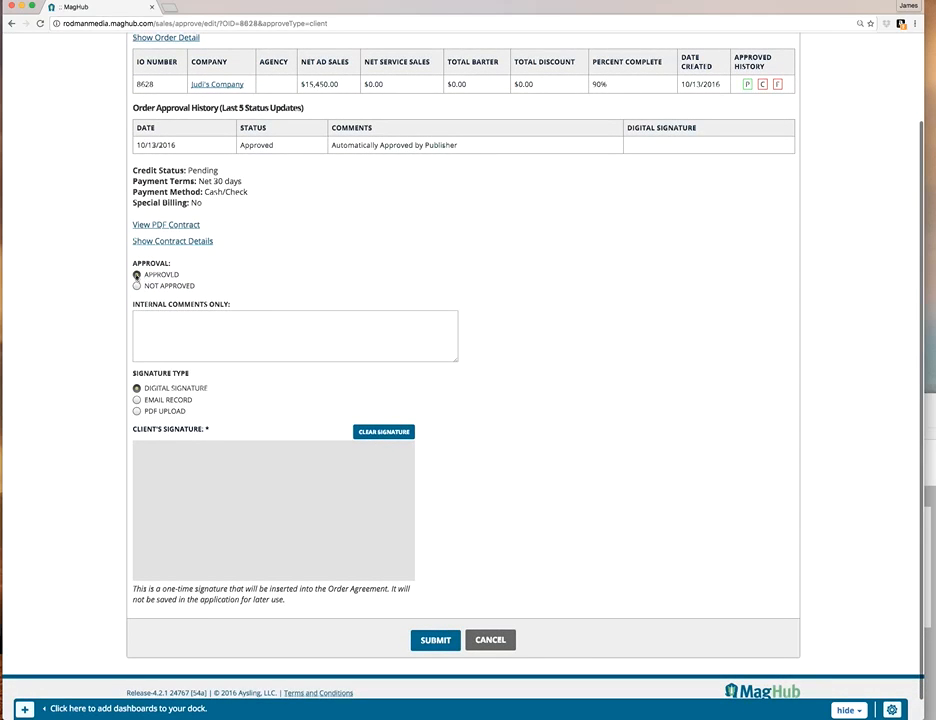
click(167, 330)
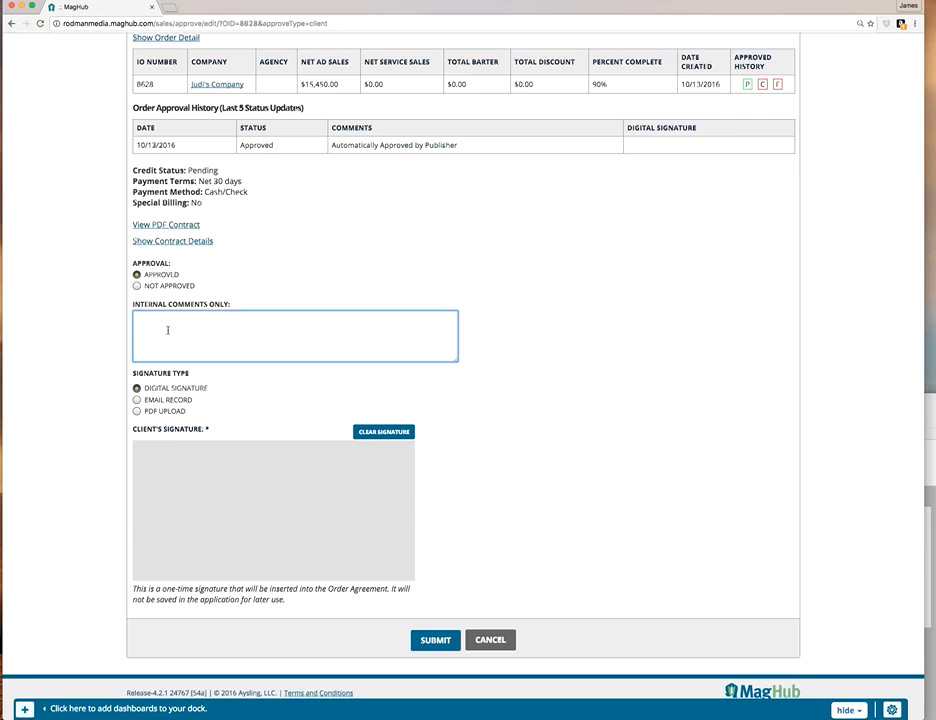
text(I received a signed PDF)
click(137, 399)
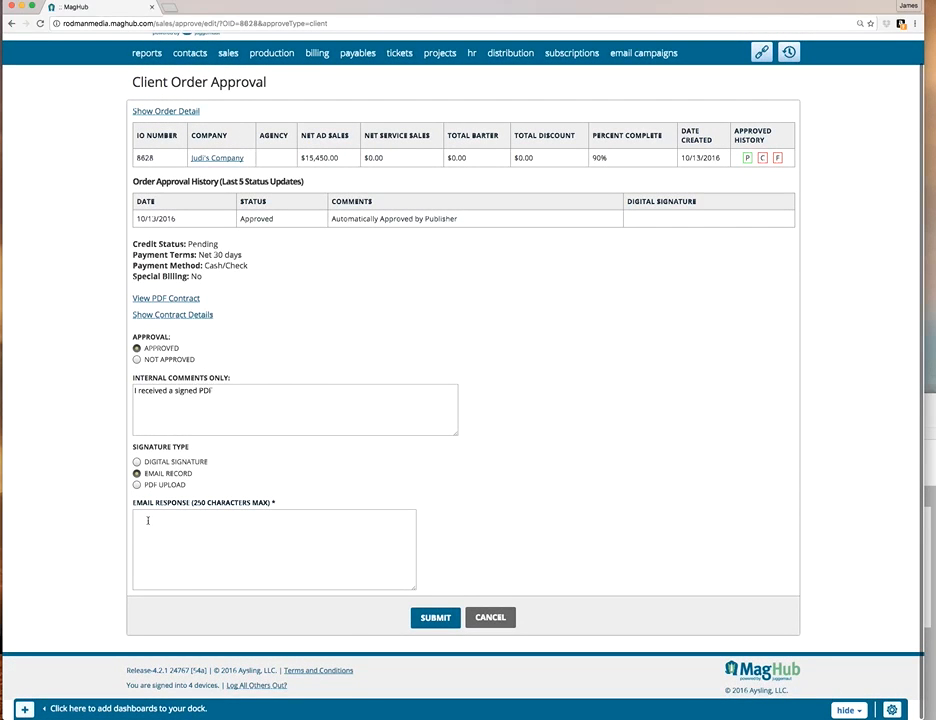
click(148, 520)
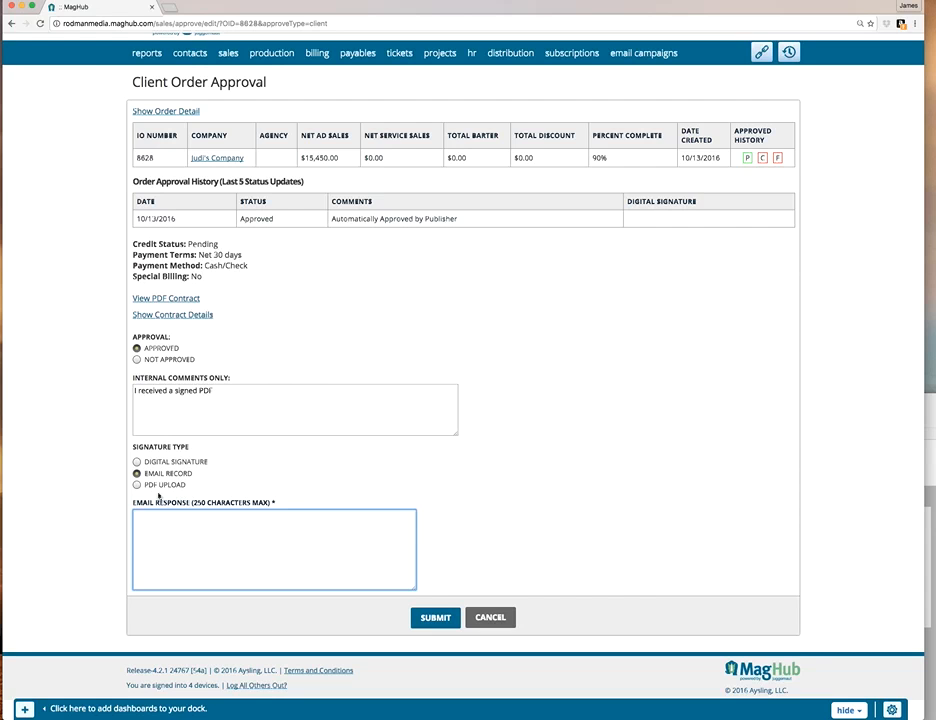
click(137, 484)
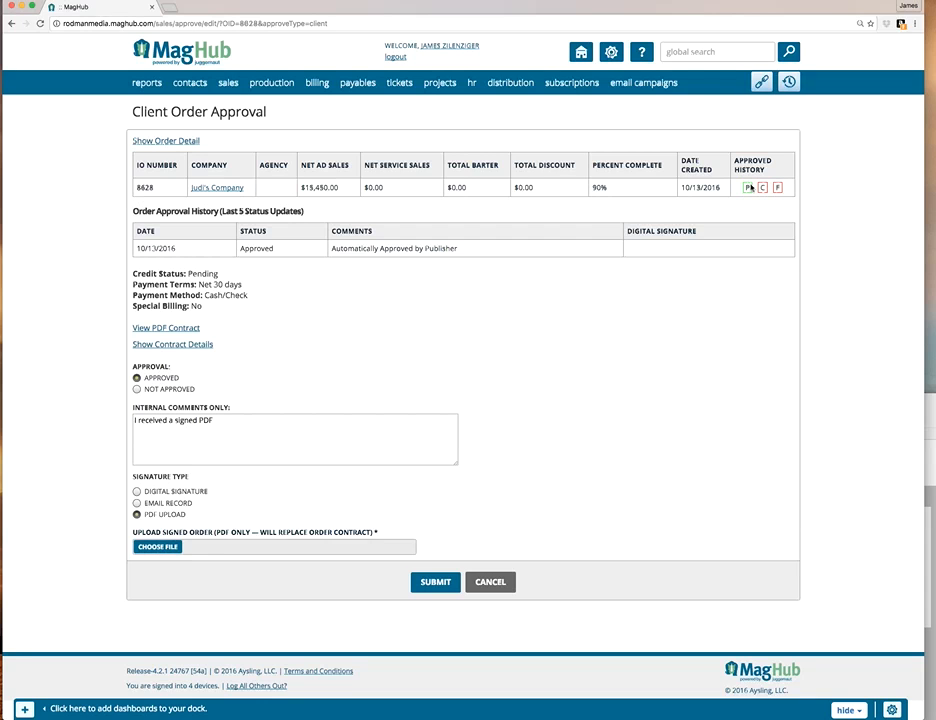
Leave the client approval form without submitting and return to the list of orders awaiting approval.
mouse_move(228, 83)
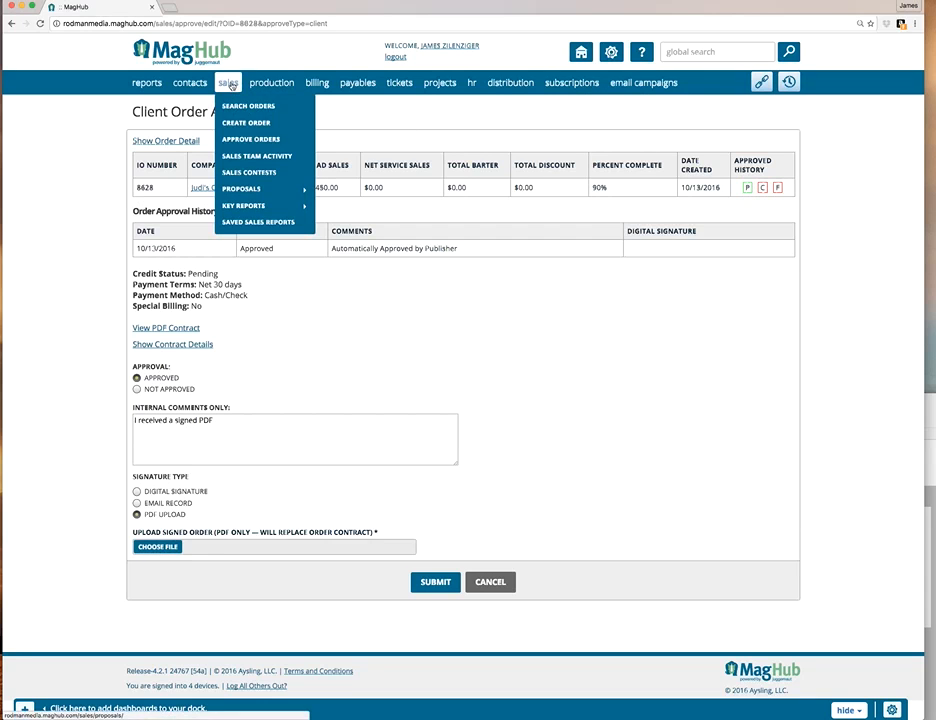
click(248, 139)
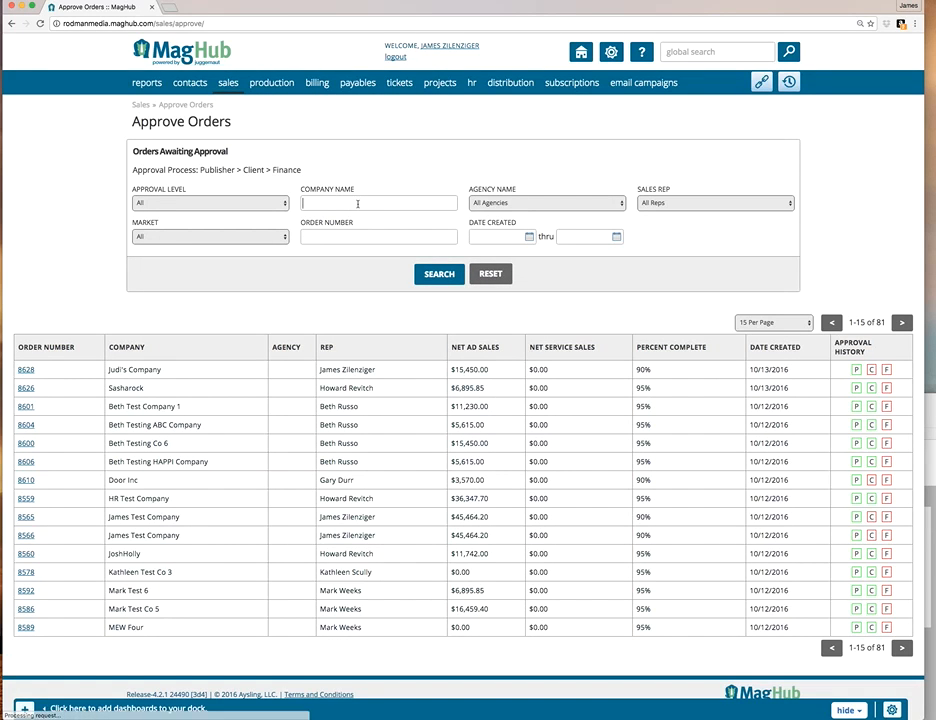
Filter the orders awaiting approval by the company name Judi's Company and open its order for client approval.
text(Judi)
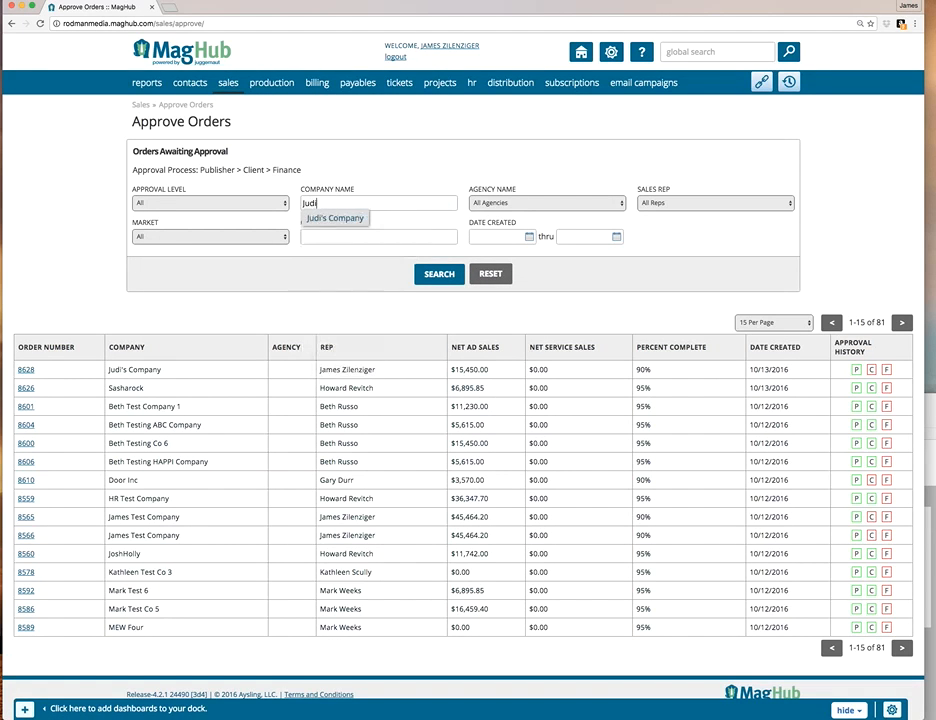
click(336, 219)
click(428, 279)
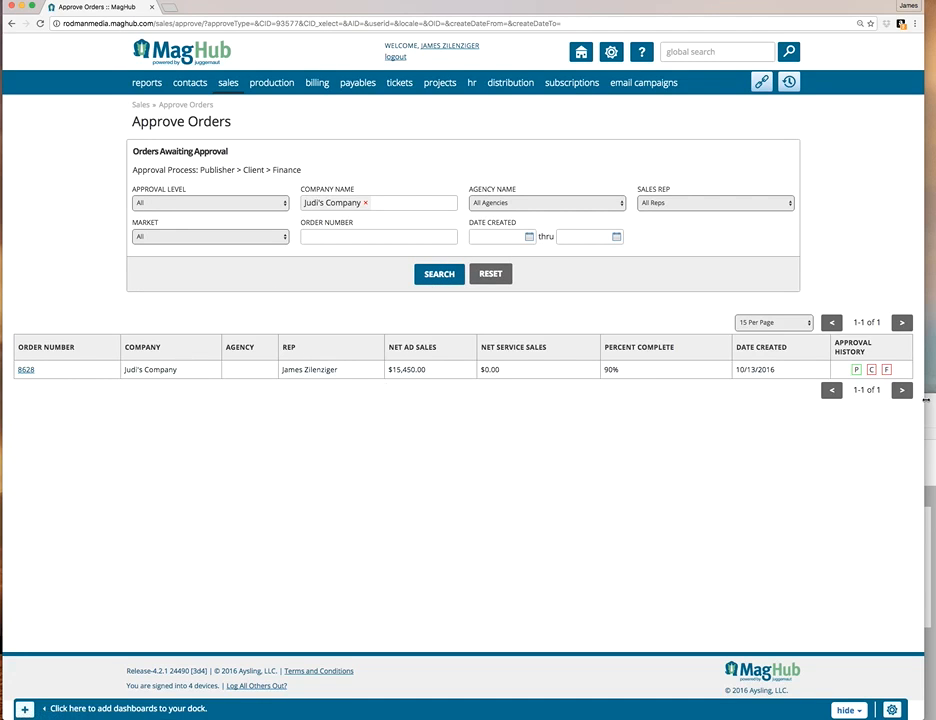
click(30, 372)
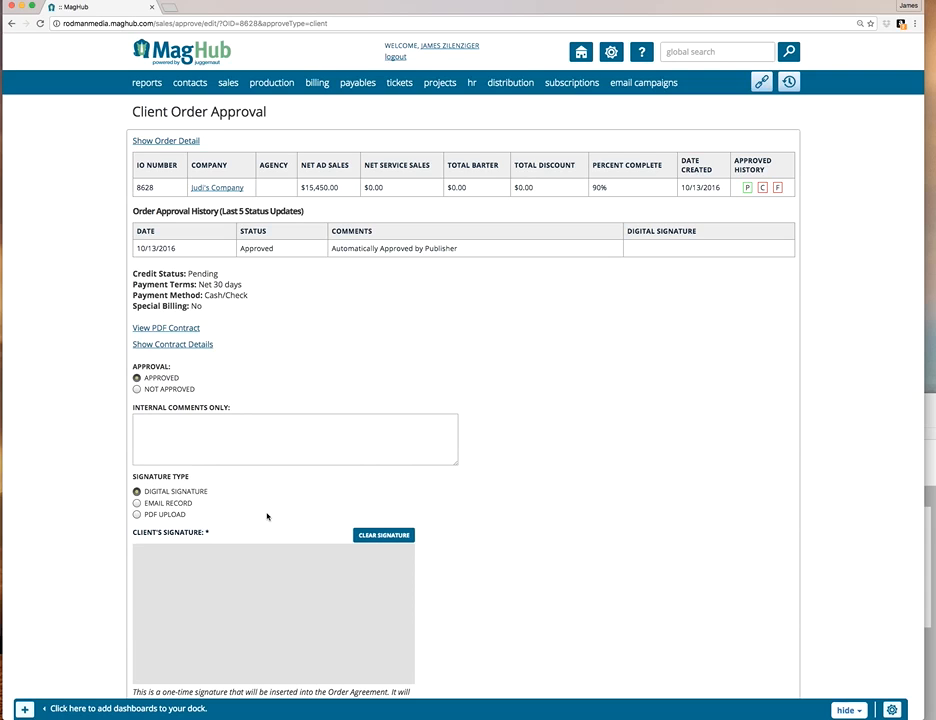
Find Judi's Company in the company search and open its primary contact's details.
mouse_move(185, 86)
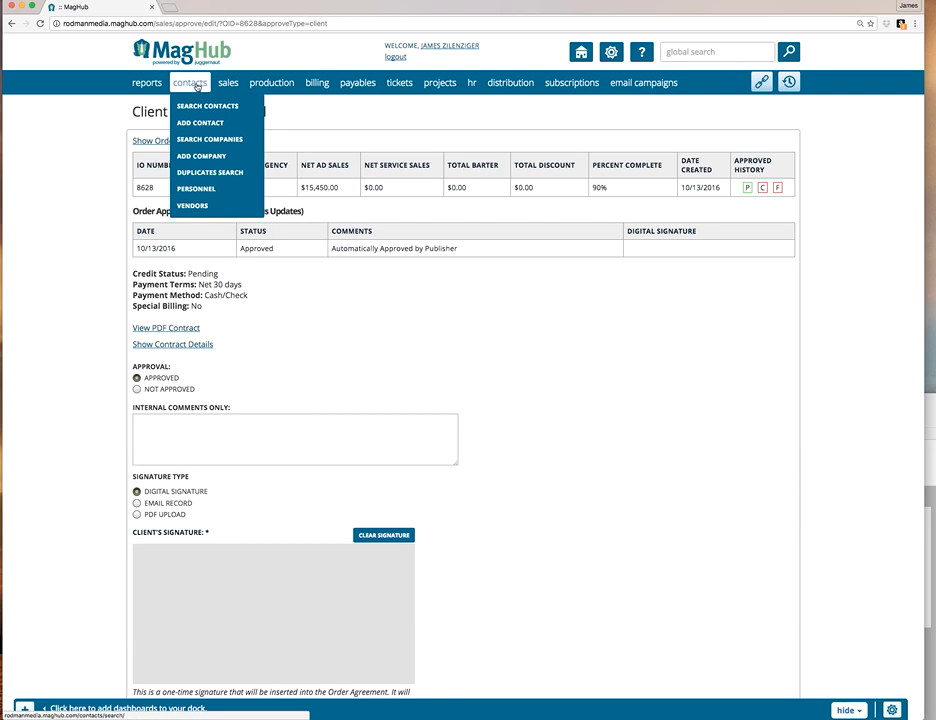
click(212, 142)
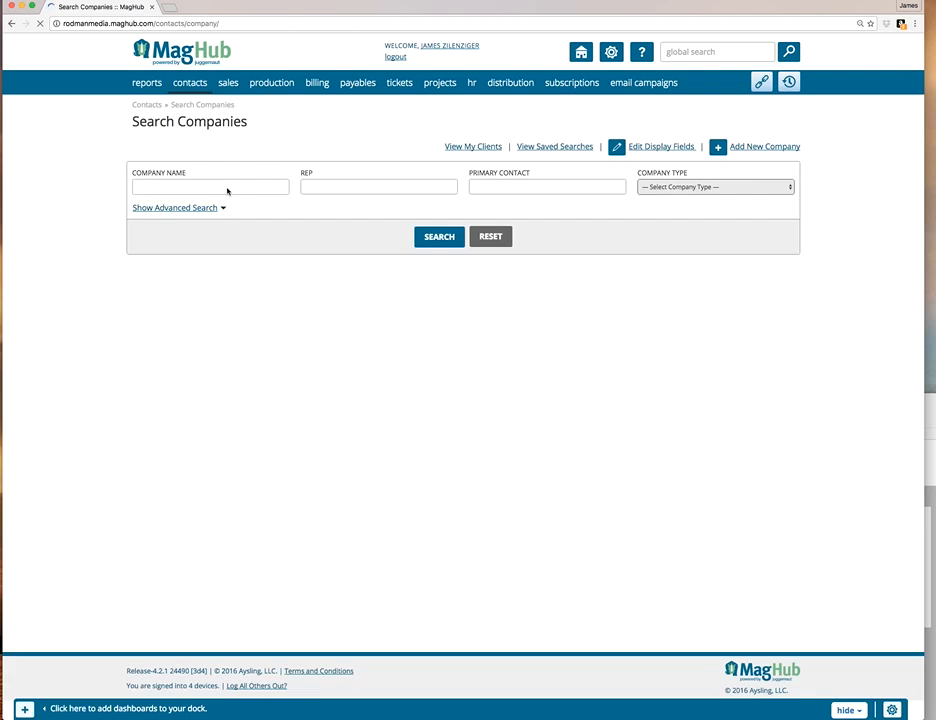
click(203, 189)
text(Judi)
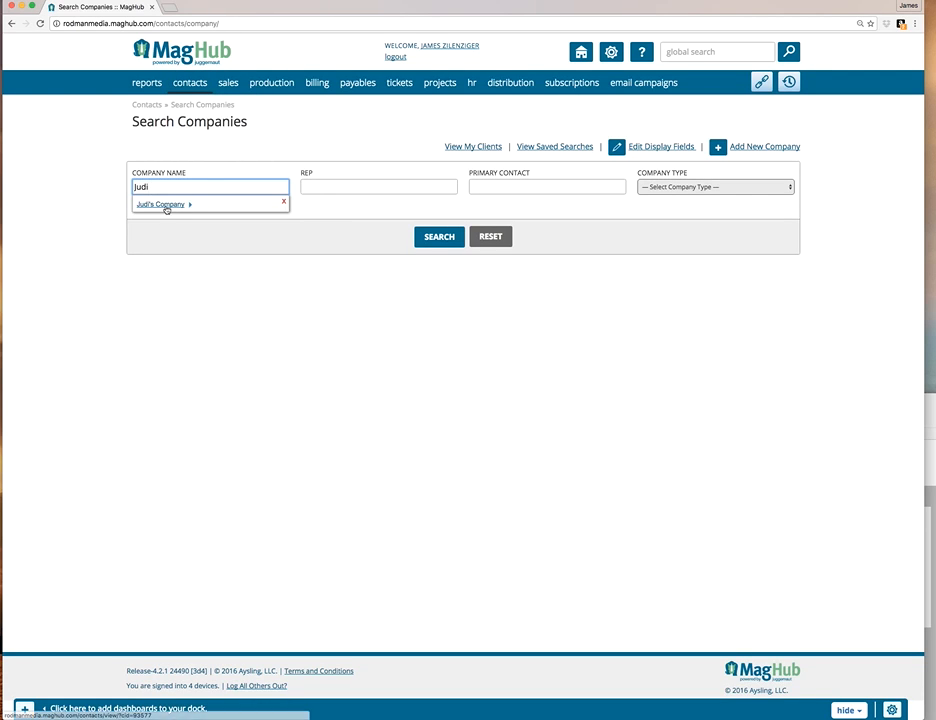
click(170, 205)
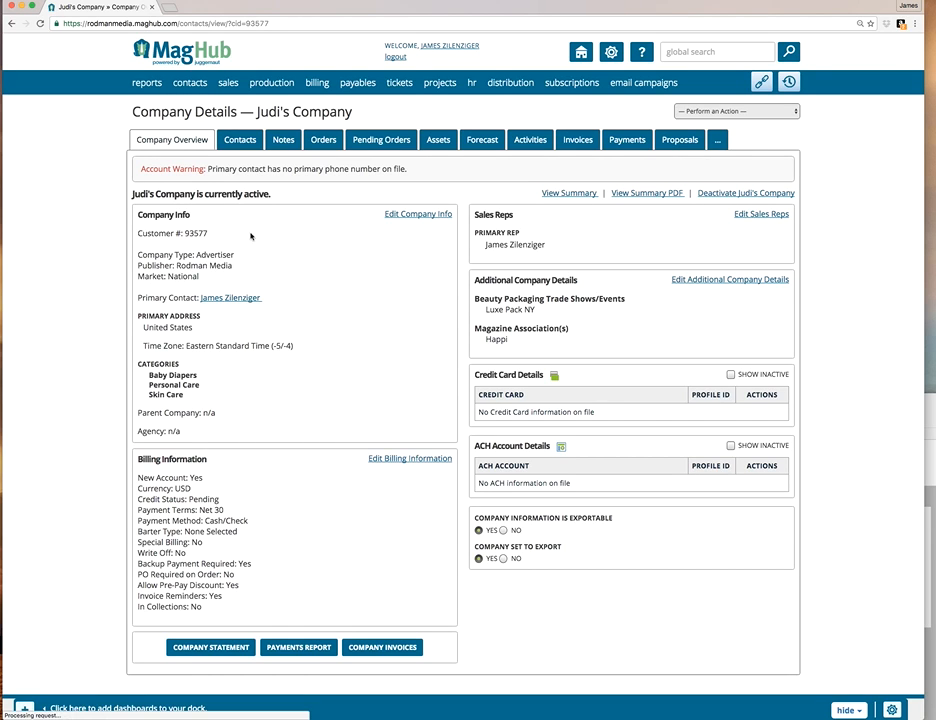
click(241, 141)
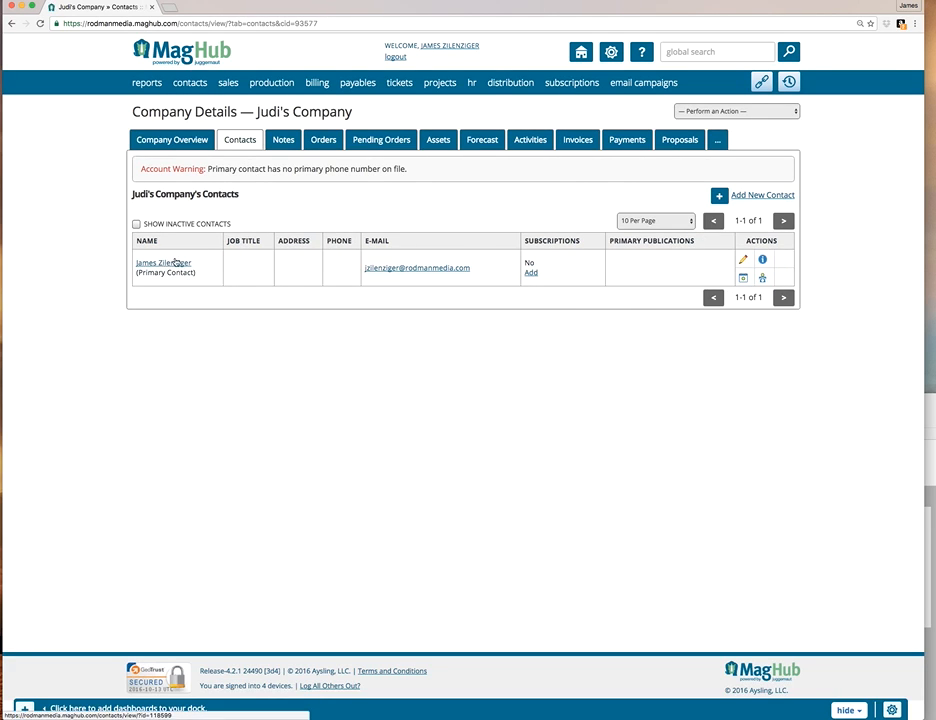
click(171, 264)
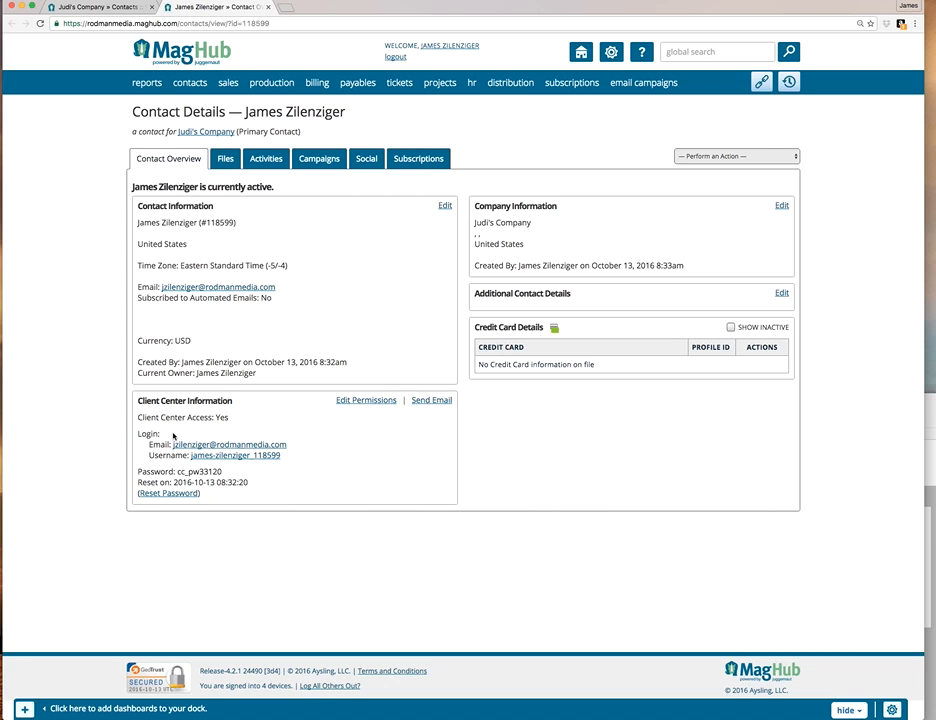
Email the contact the Client Center login information, view the received message in Mail and close the mail window.
click(443, 403)
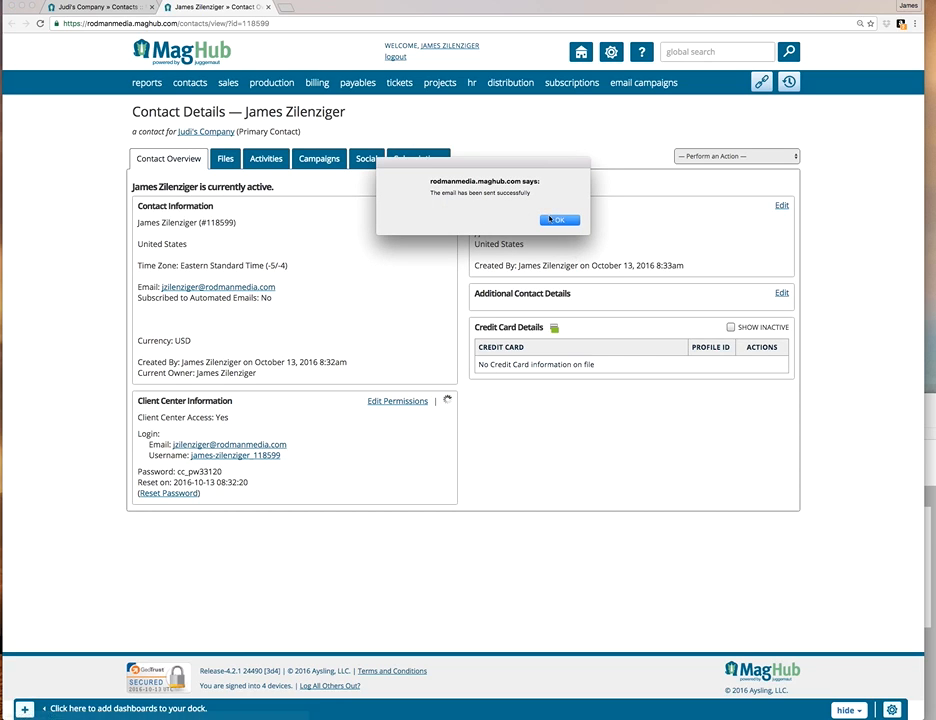
click(558, 219)
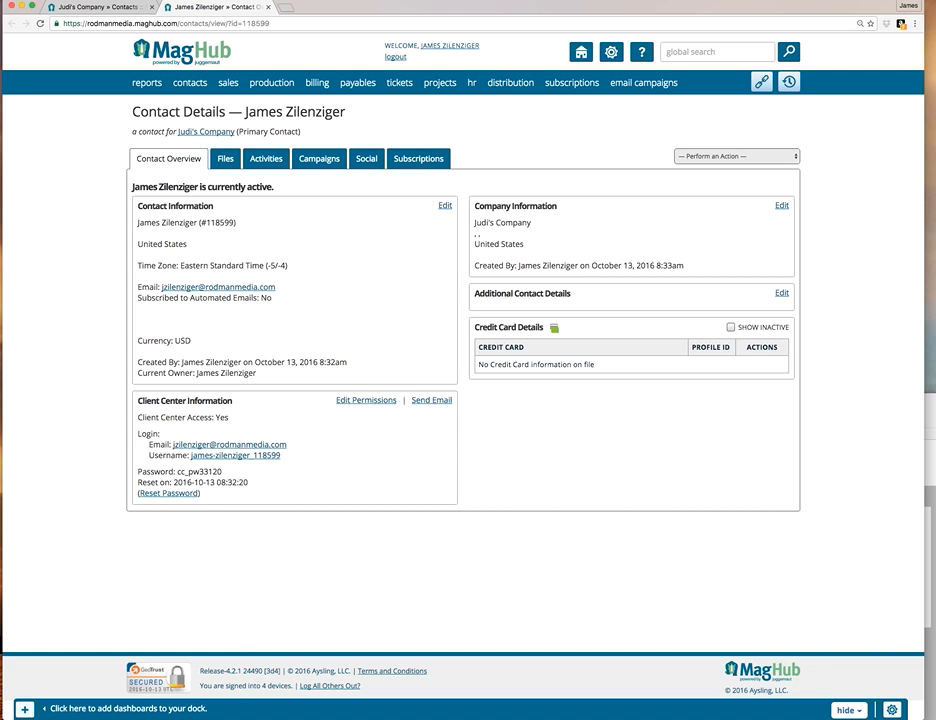
key(super+Tab)
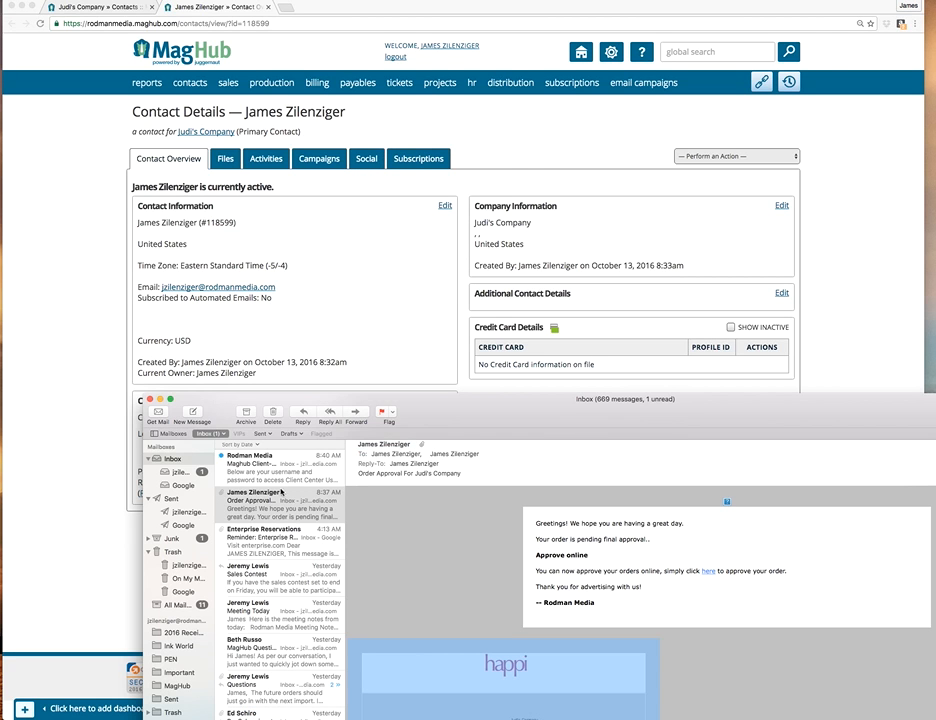
click(280, 472)
double_click(536, 433)
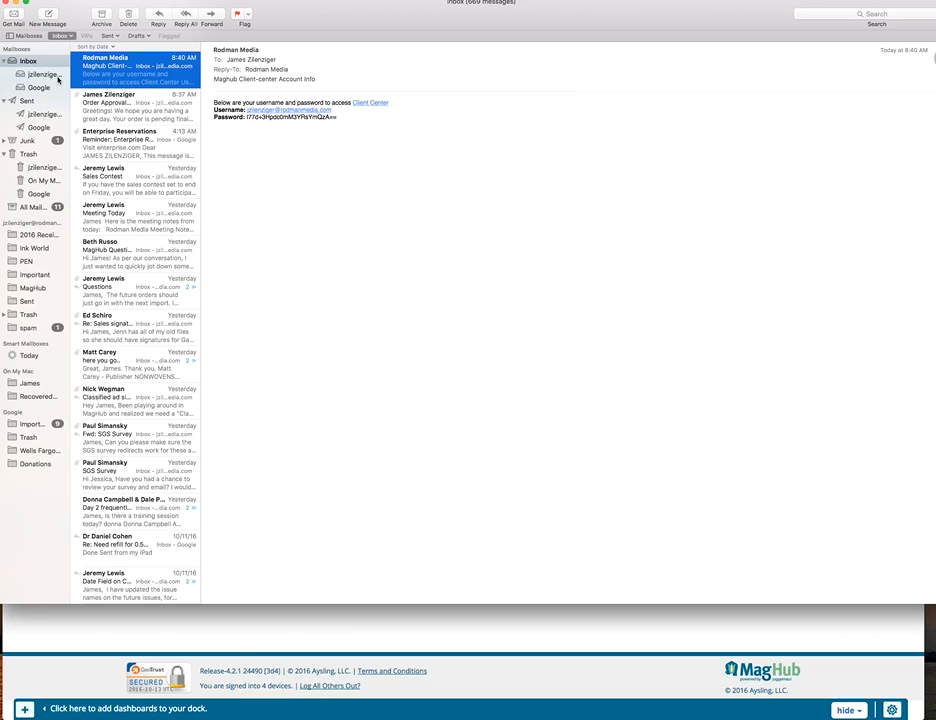
click(7, 6)
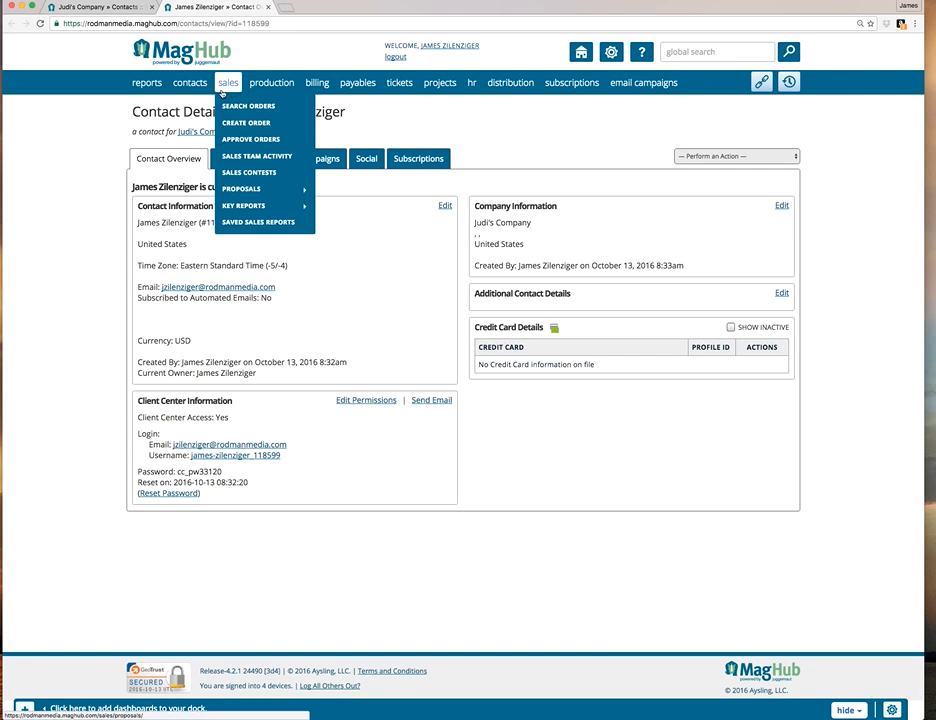
Find Judi's Company again, open its primary contact and show the contact's Client Center permissions.
mouse_move(198, 94)
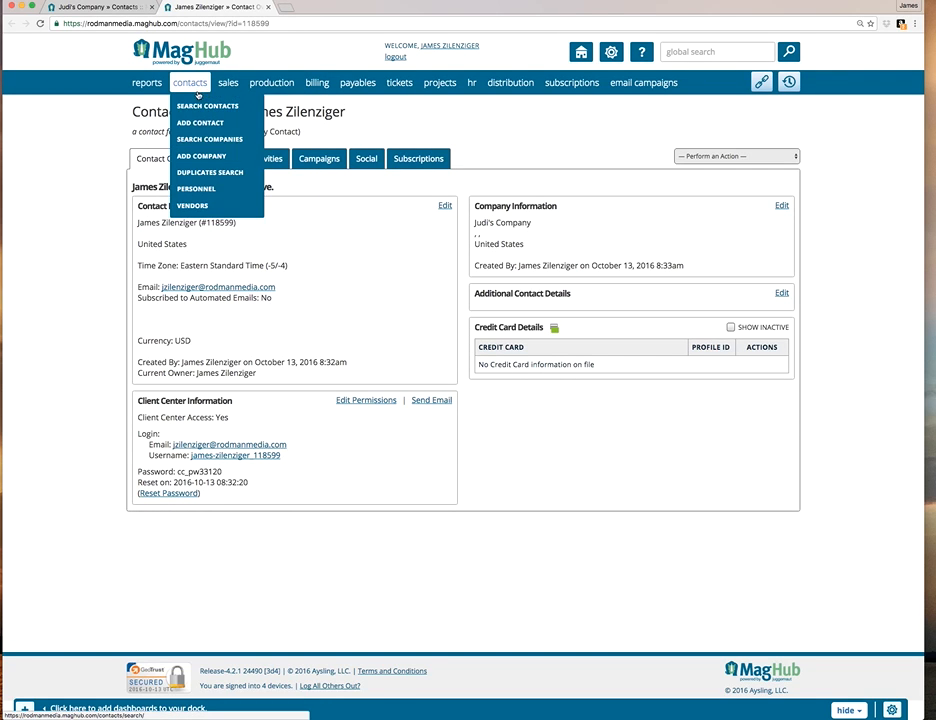
click(209, 146)
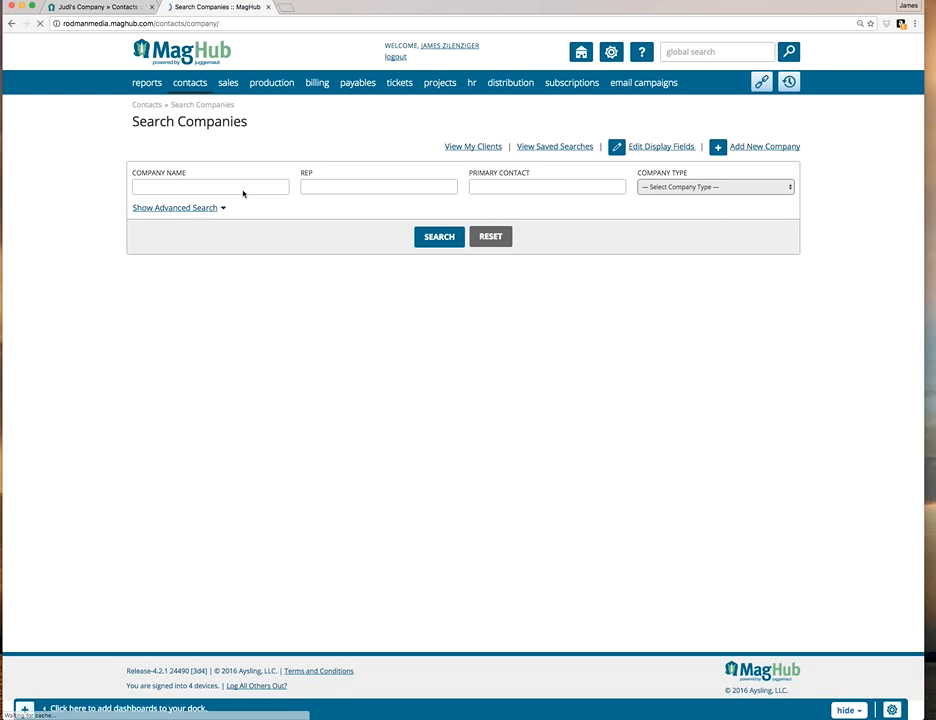
click(240, 188)
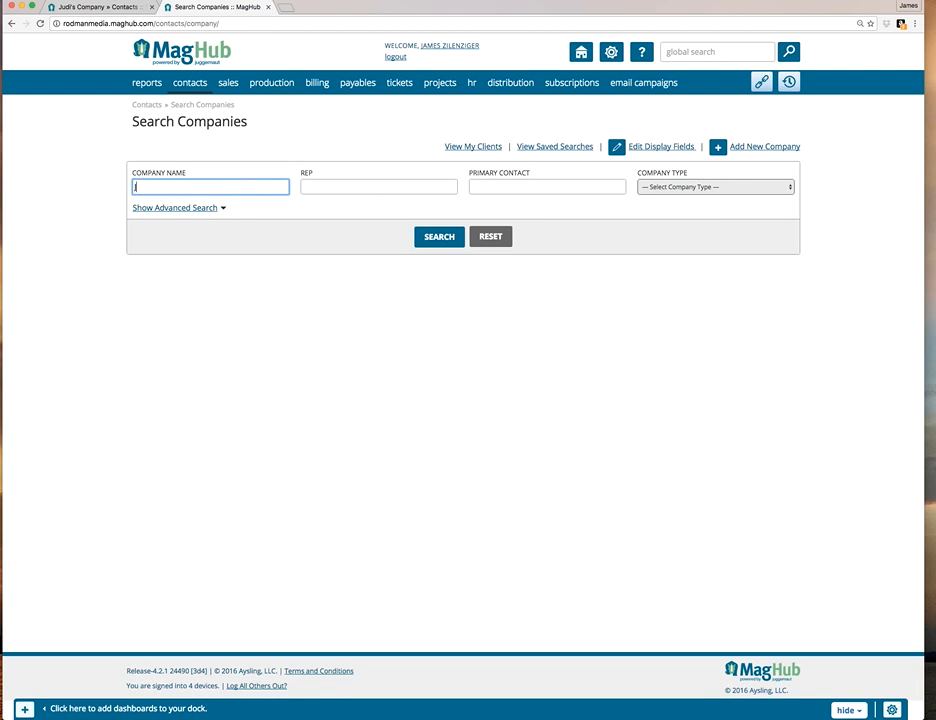
text(Jud)
click(176, 205)
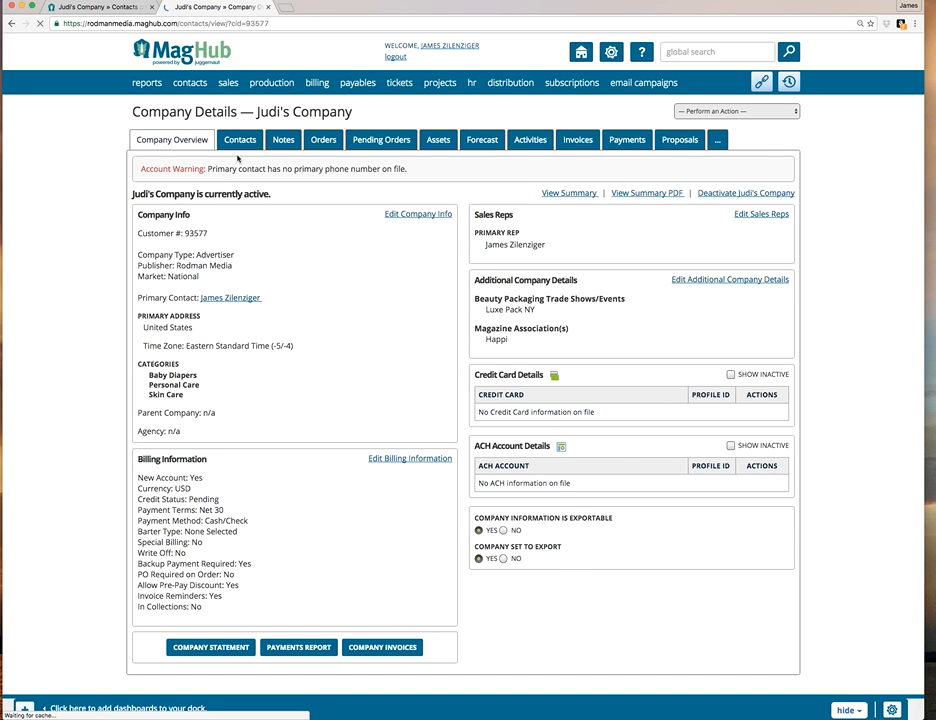
click(242, 141)
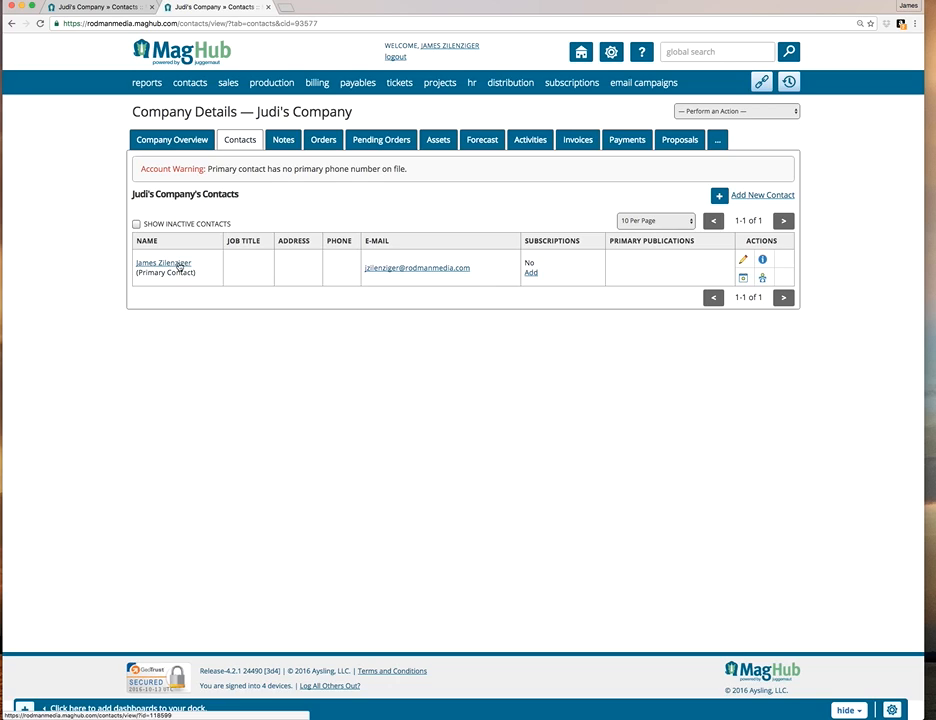
click(180, 265)
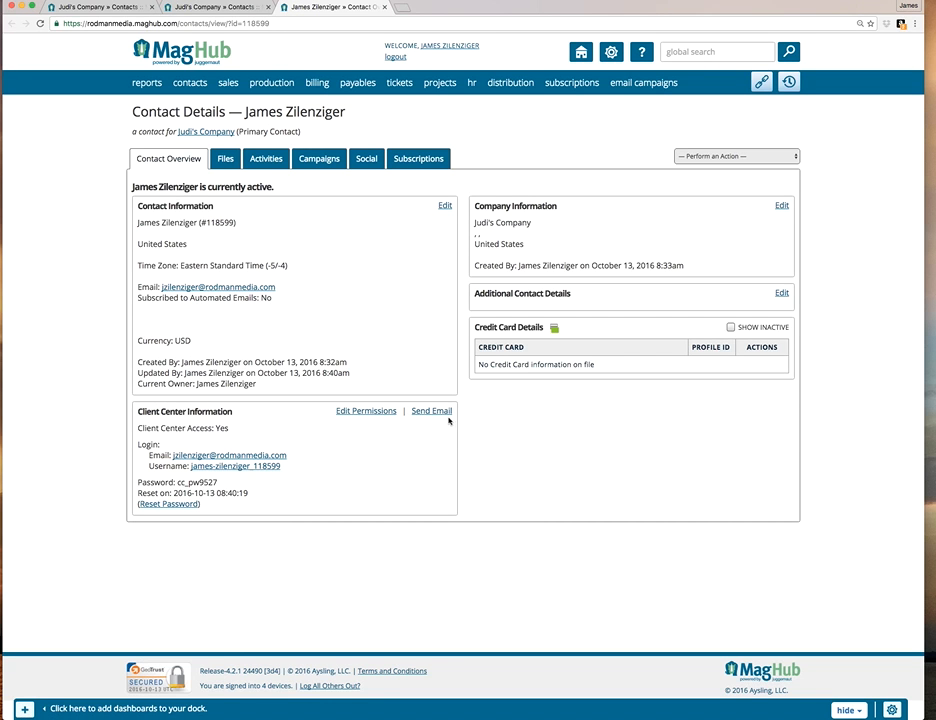
click(345, 414)
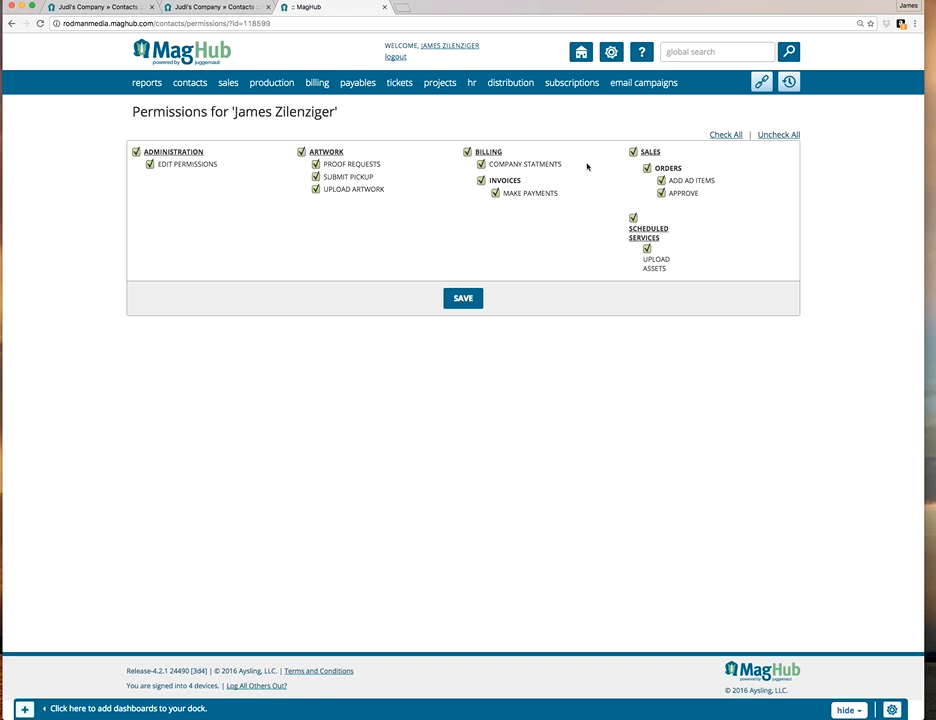
Open the email templates in the administration setup and examine the list of master templates and their subjects.
mouse_move(578, 95)
mouse_move(623, 91)
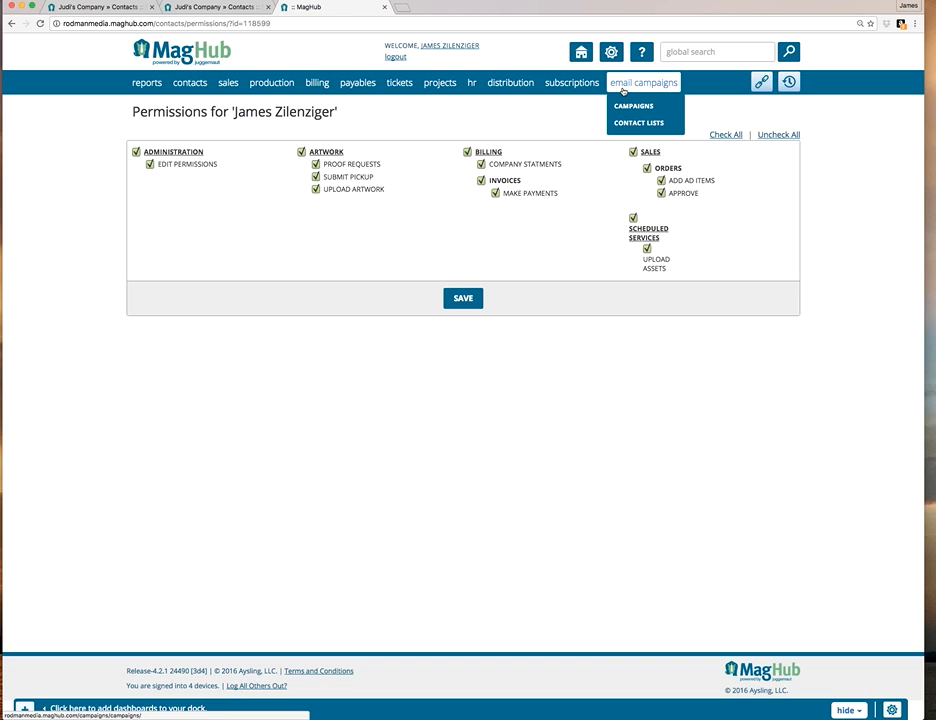
mouse_move(611, 51)
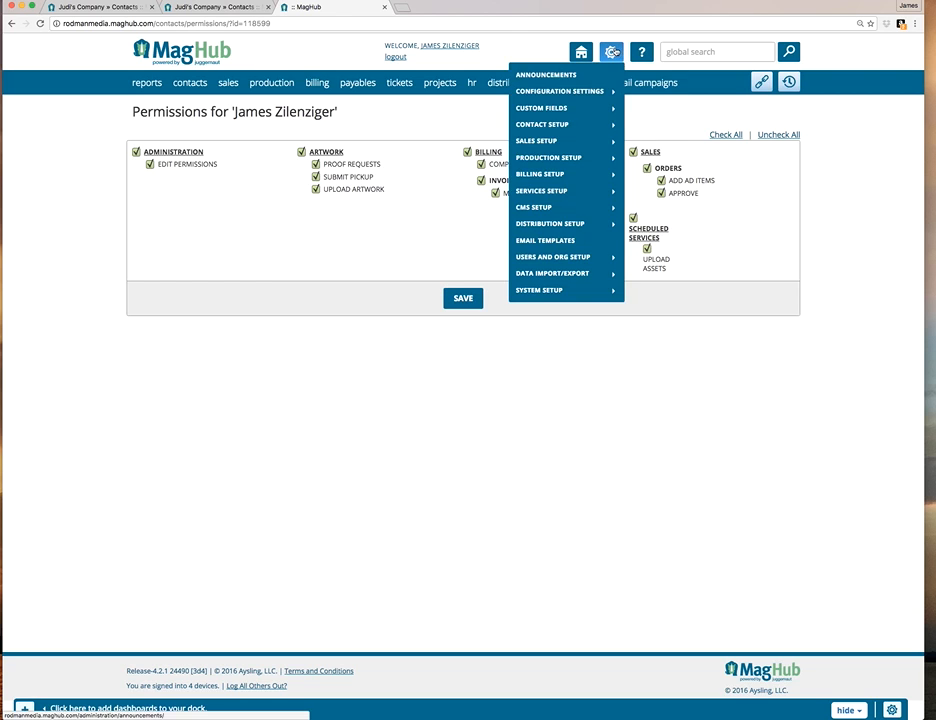
click(580, 241)
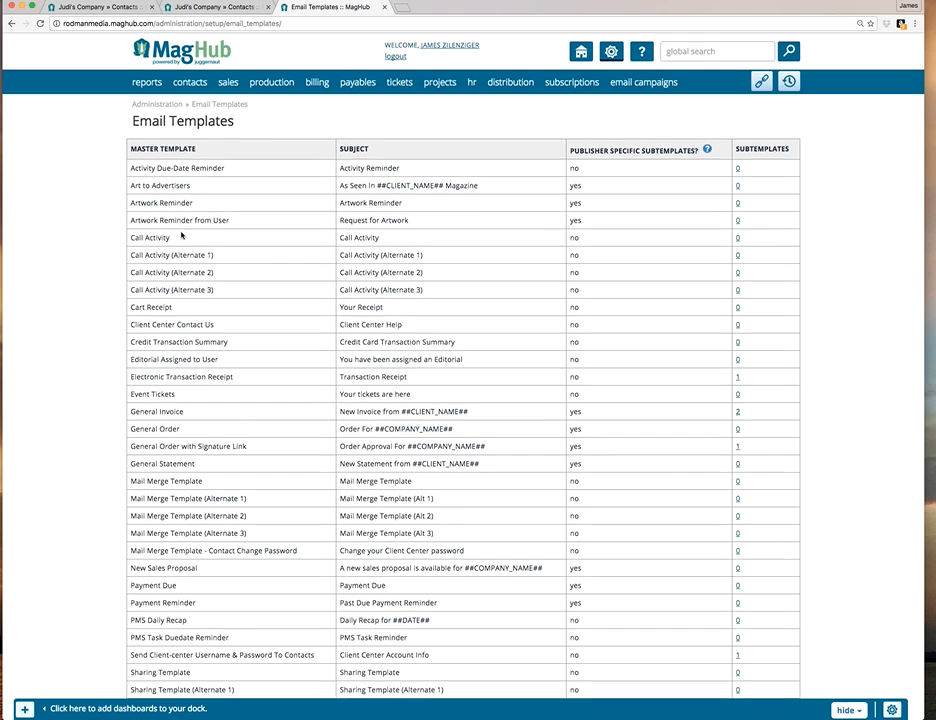
scroll(180, 230, down, 3)
scroll(190, 220, up, 4)
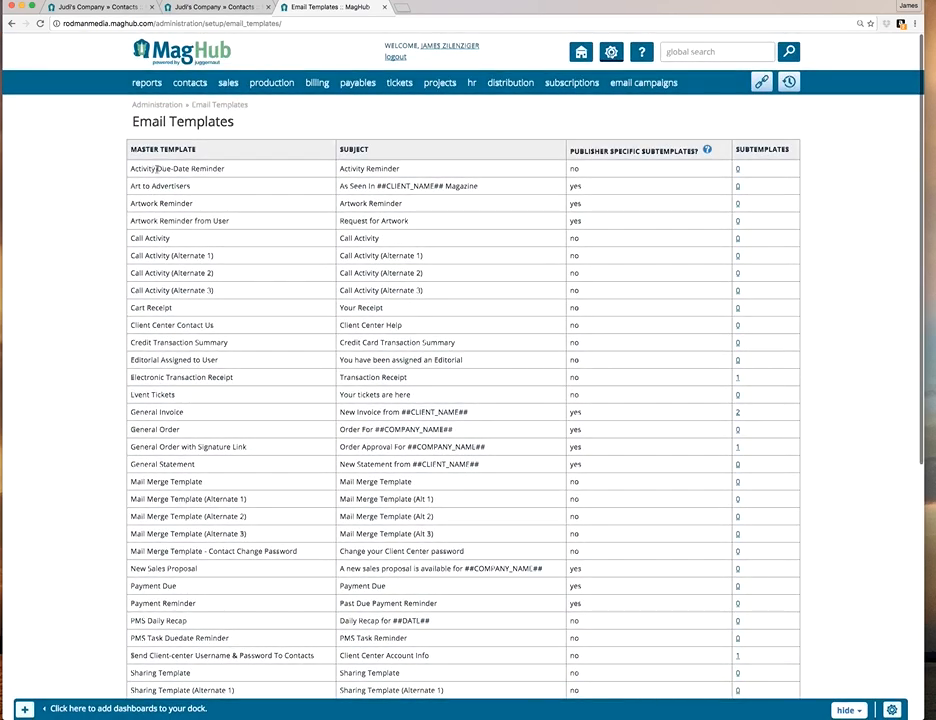
scroll(196, 204, down, 2)
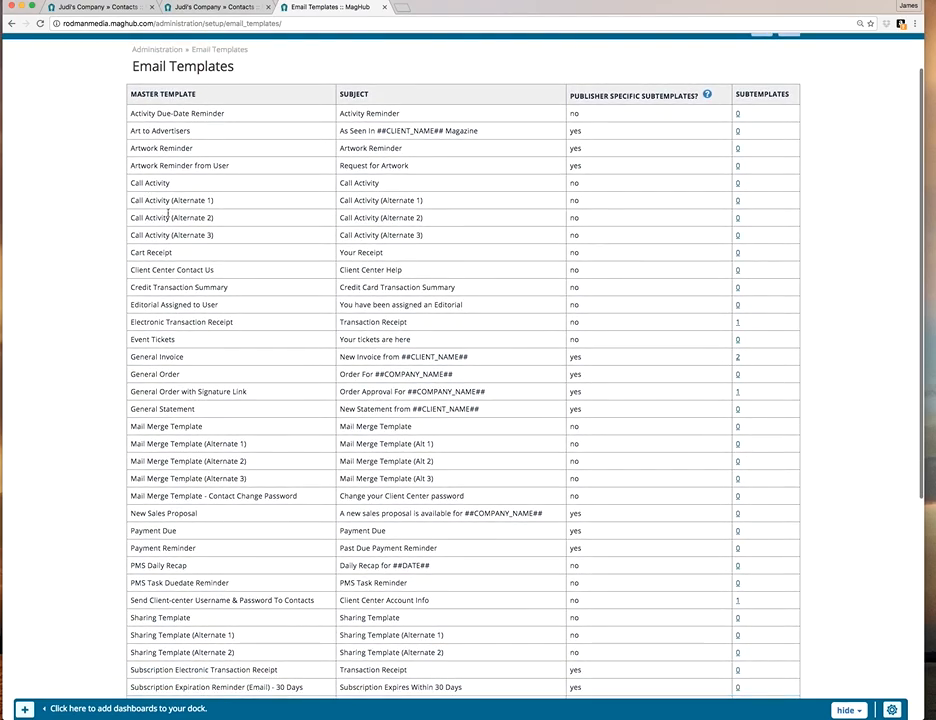
scroll(181, 343, down, 3)
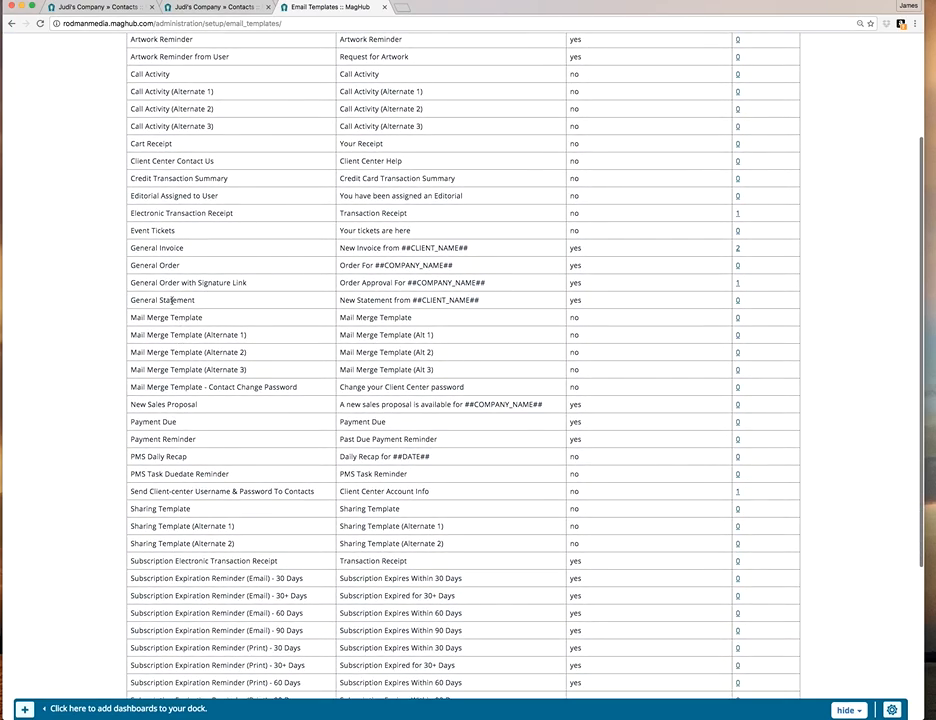
scroll(190, 470, down, 2)
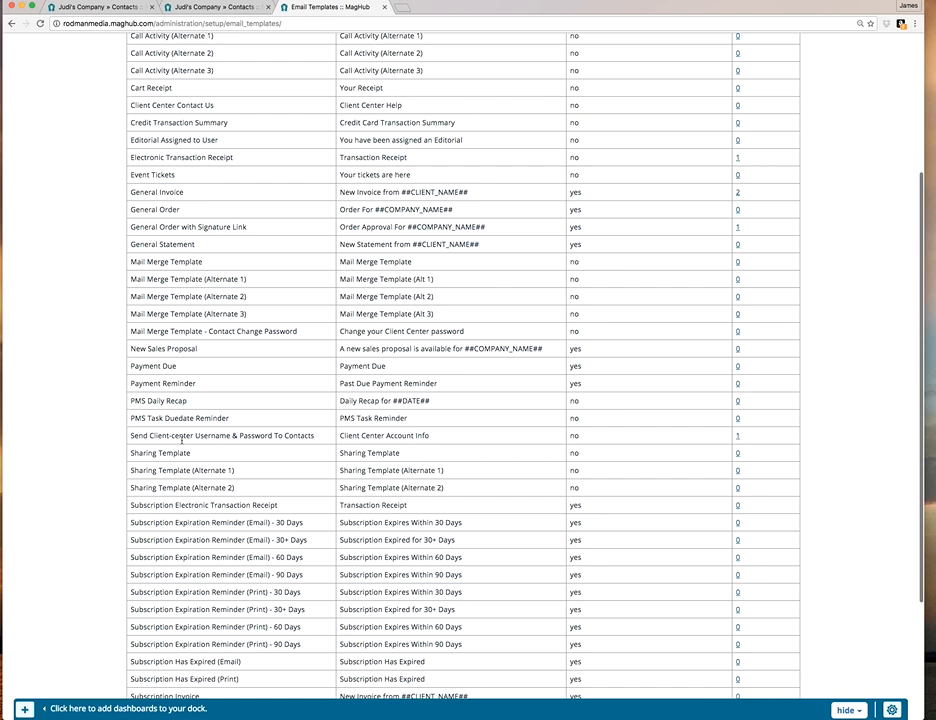
scroll(183, 447, up, 1)
scroll(161, 265, up, 3)
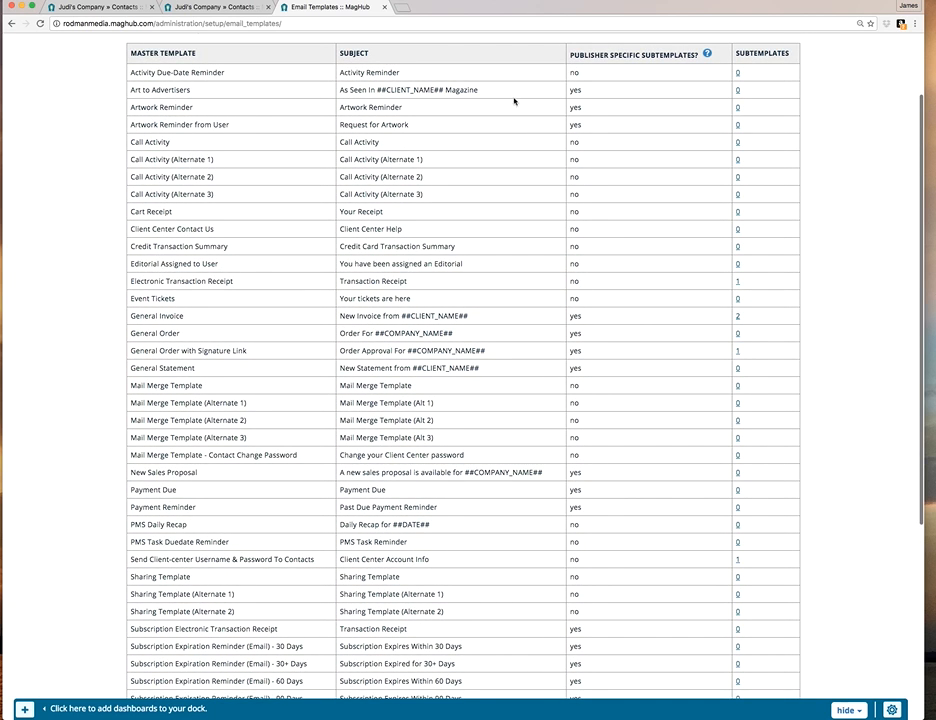
scroll(495, 355, up, 3)
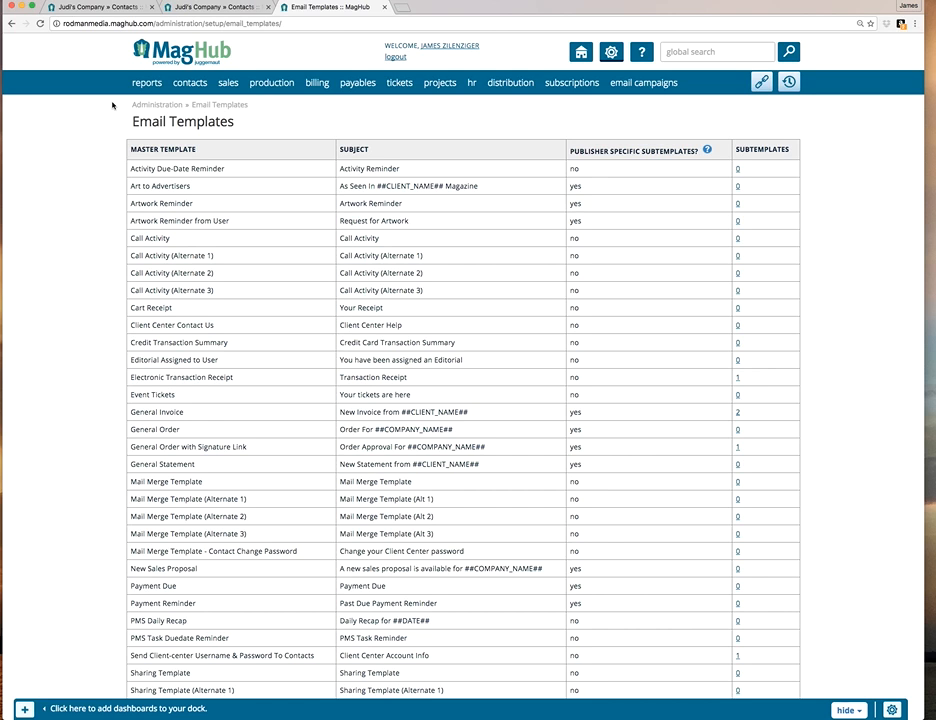
Go to the home dashboard and look over its gadgets.
click(214, 62)
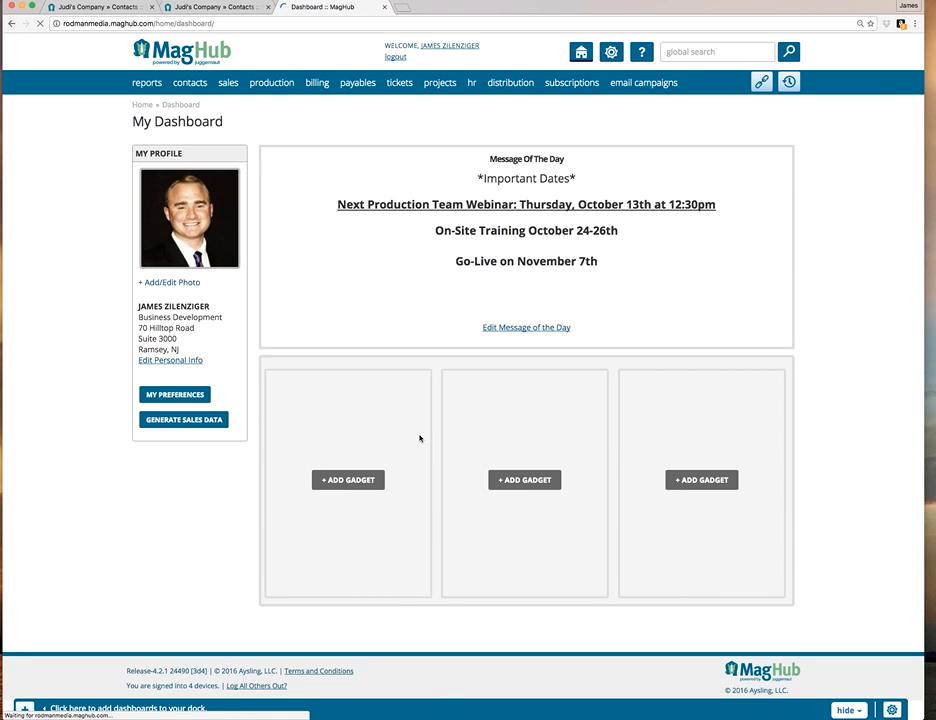
scroll(419, 438, down, 4)
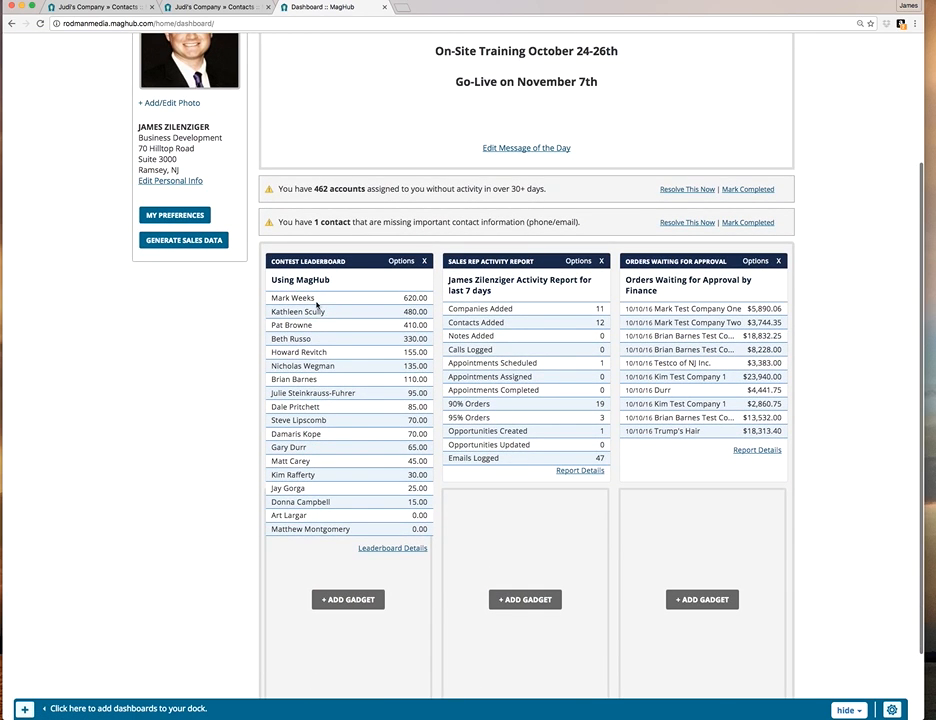